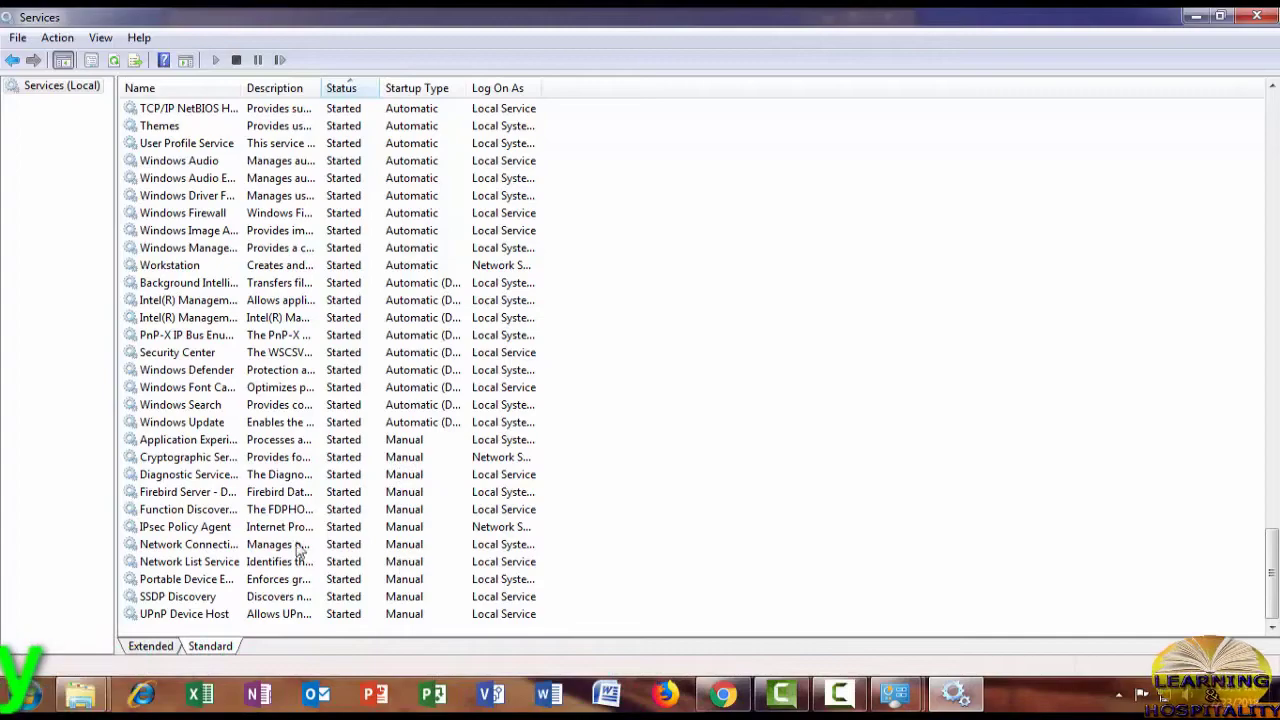
Step: Sort the services list by name in ascending alphabetical order
scroll(350, 480, "up", 20)
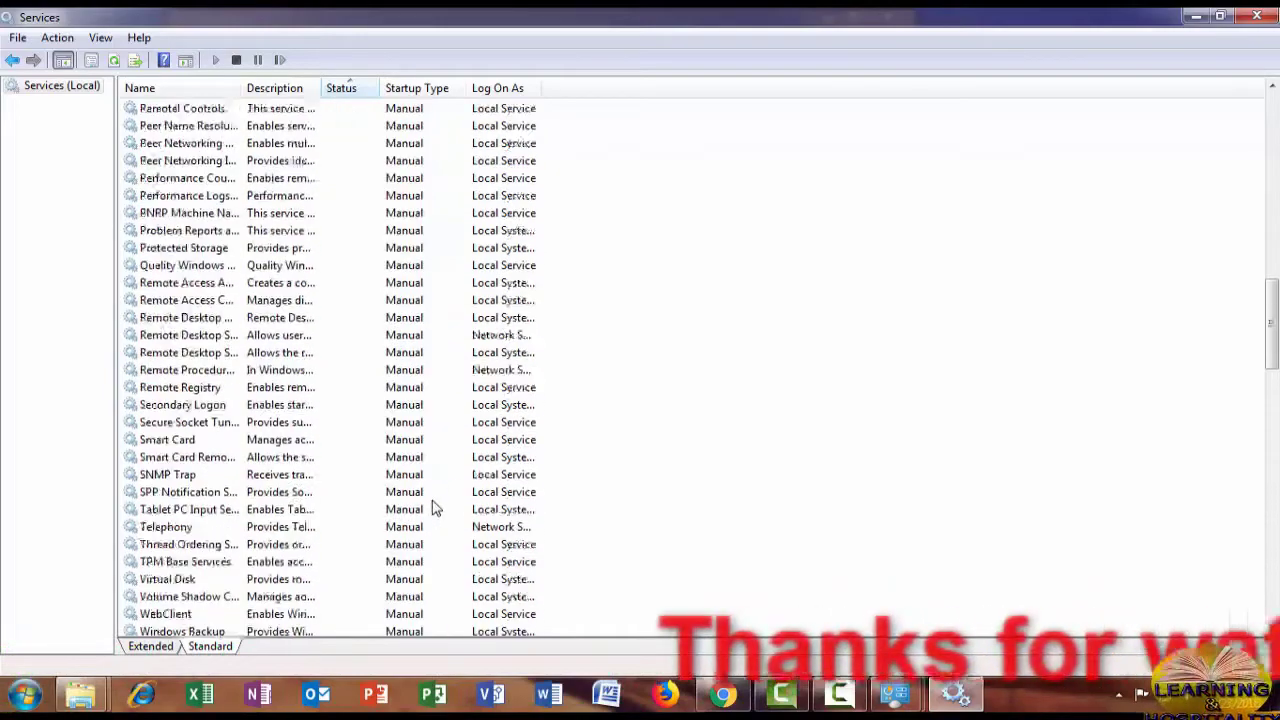
left_click(185, 92)
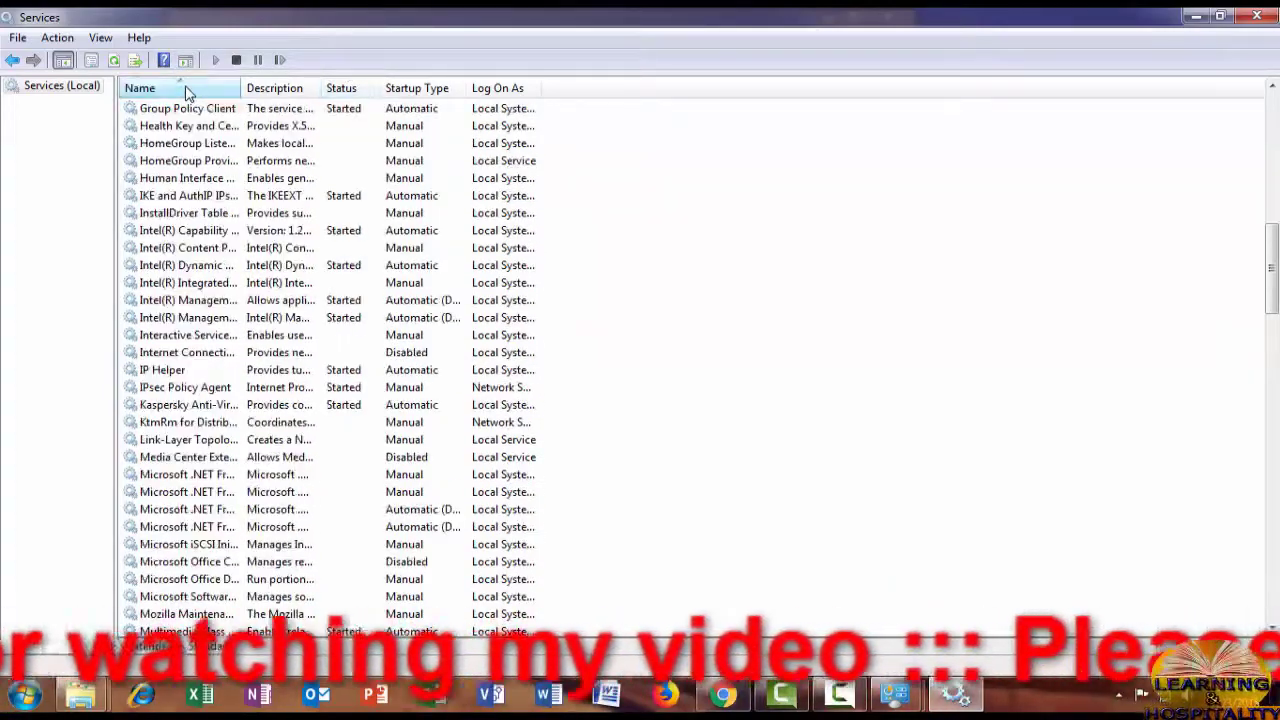
left_click(185, 92)
scroll(225, 272, "up", 15)
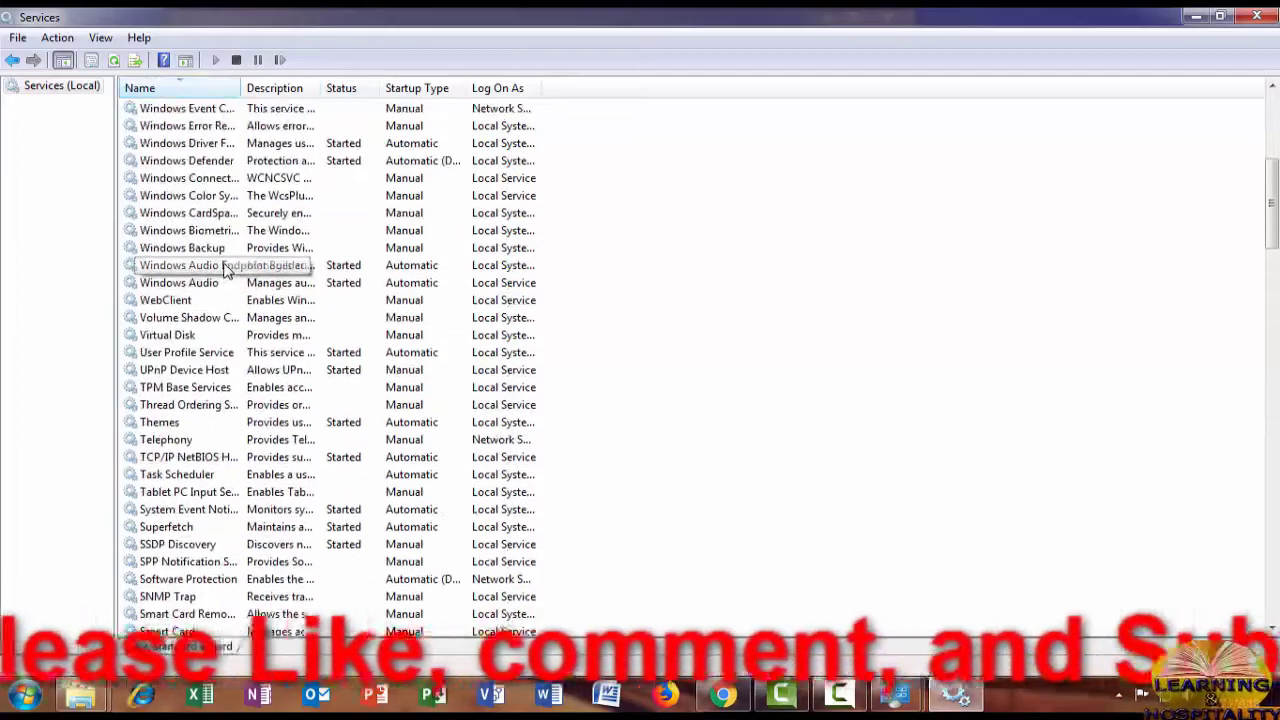
left_click(186, 91)
Step: Set the Windows Update service's startup type to Disabled, stop the service and apply the changes
scroll(195, 205, "down", 20)
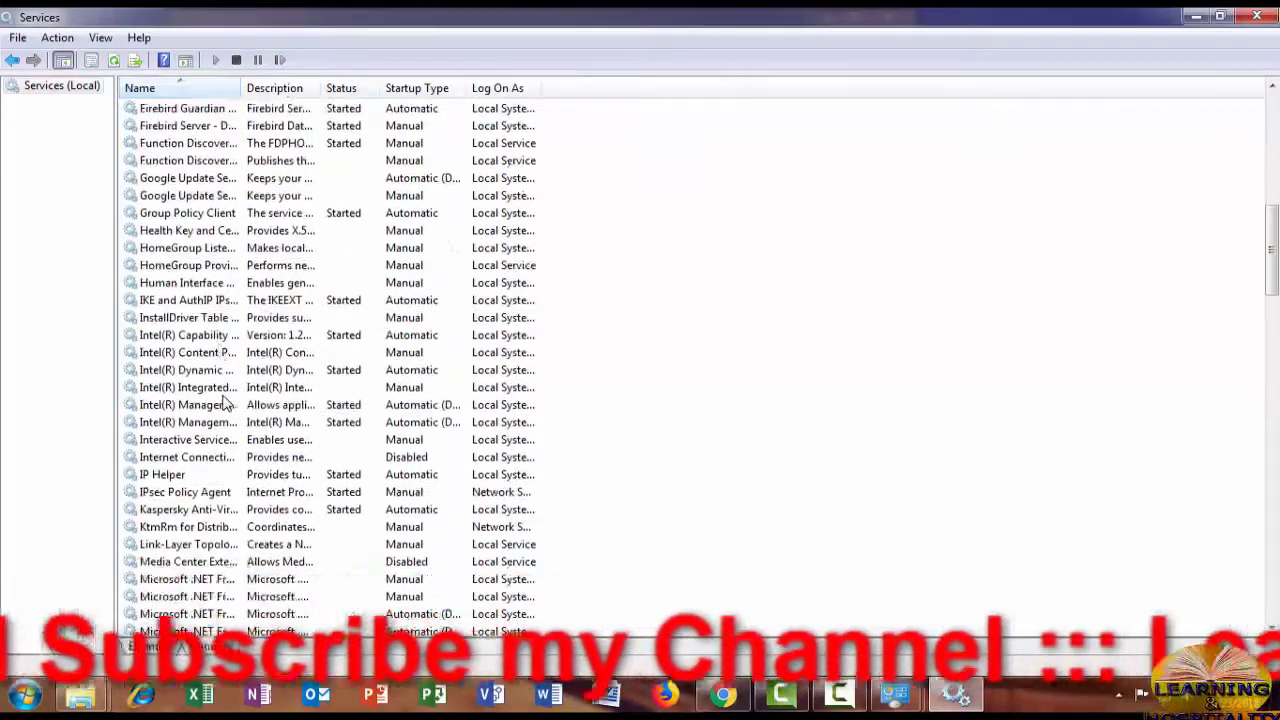
left_click_drag(1274, 295, 1274, 555)
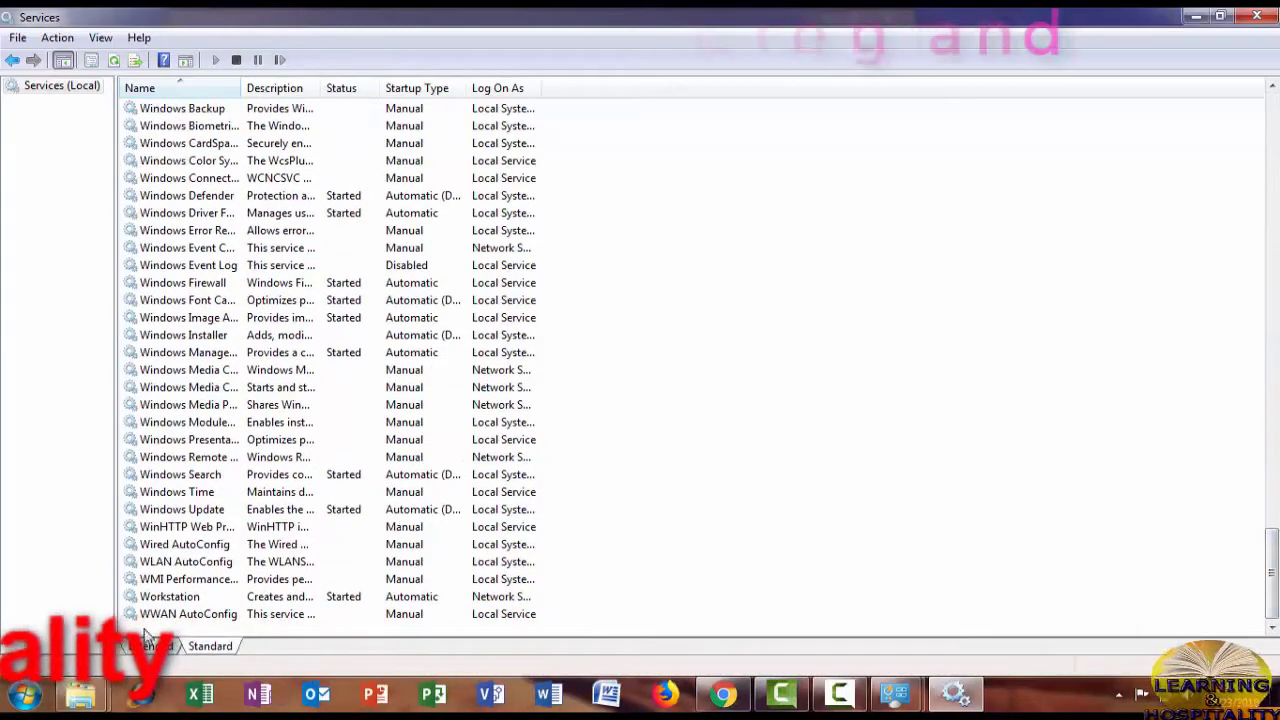
left_click(170, 512)
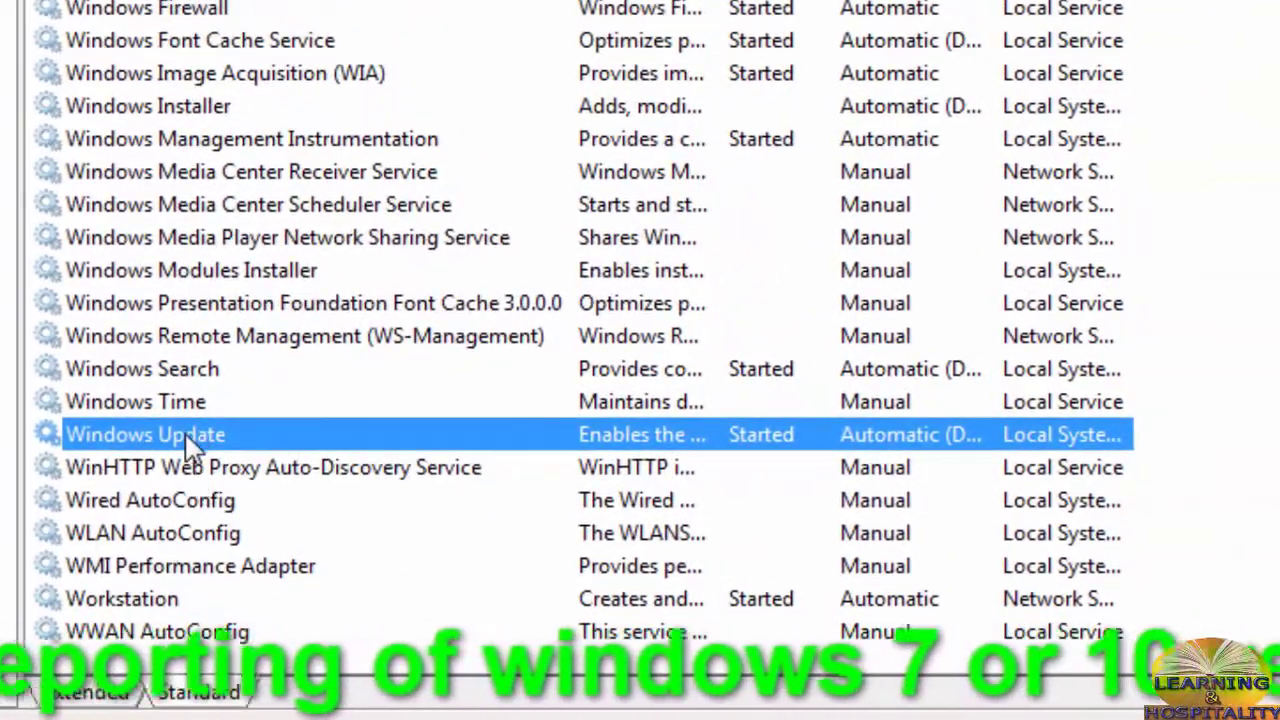
double_click(190, 445)
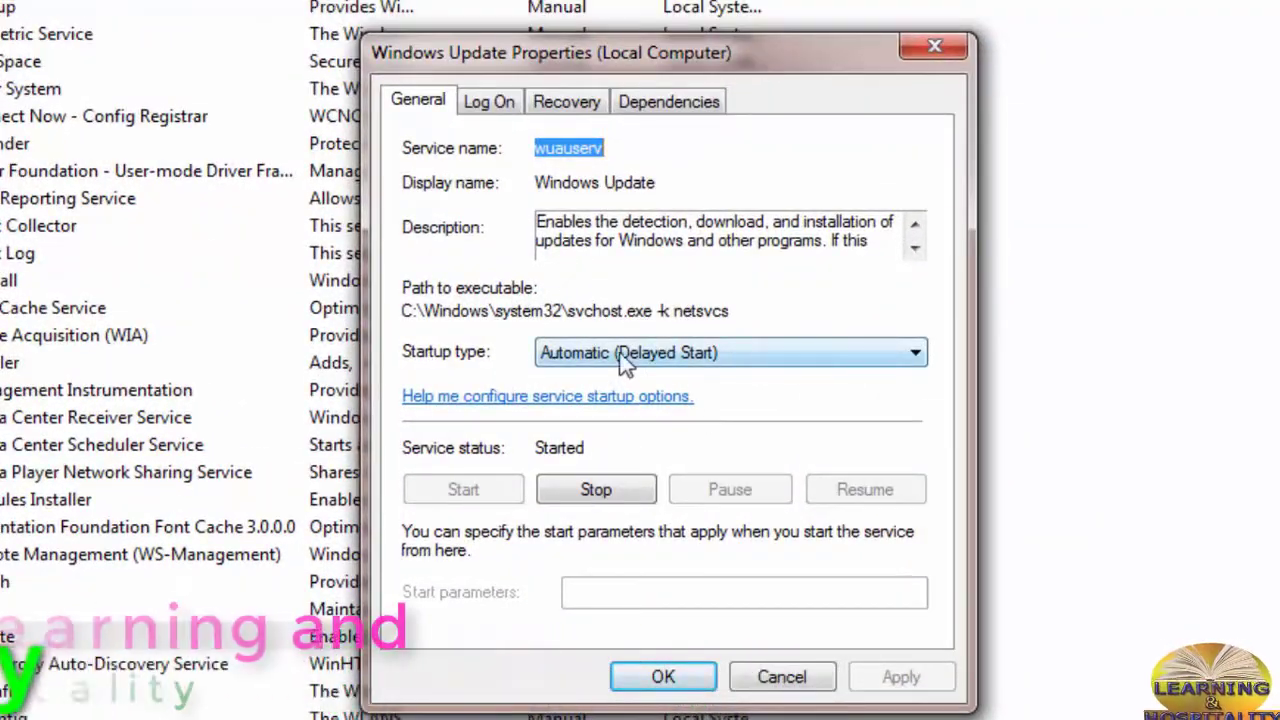
left_click(720, 349)
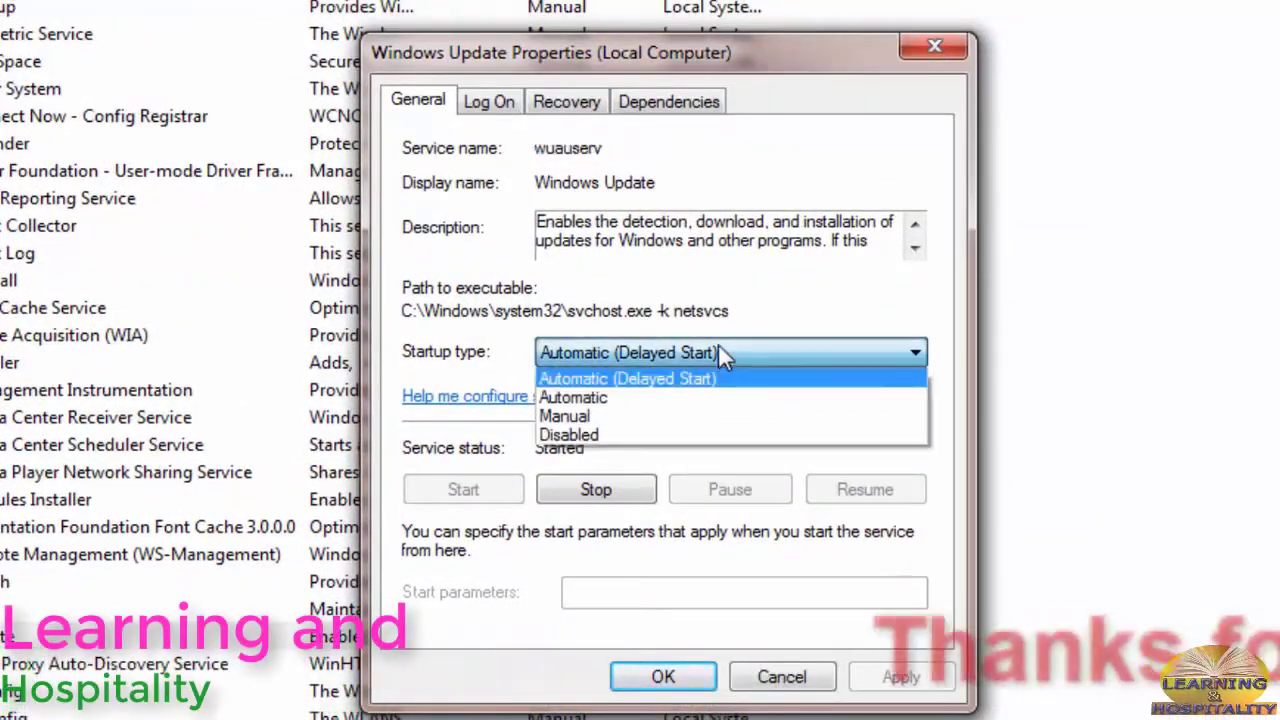
left_click(574, 436)
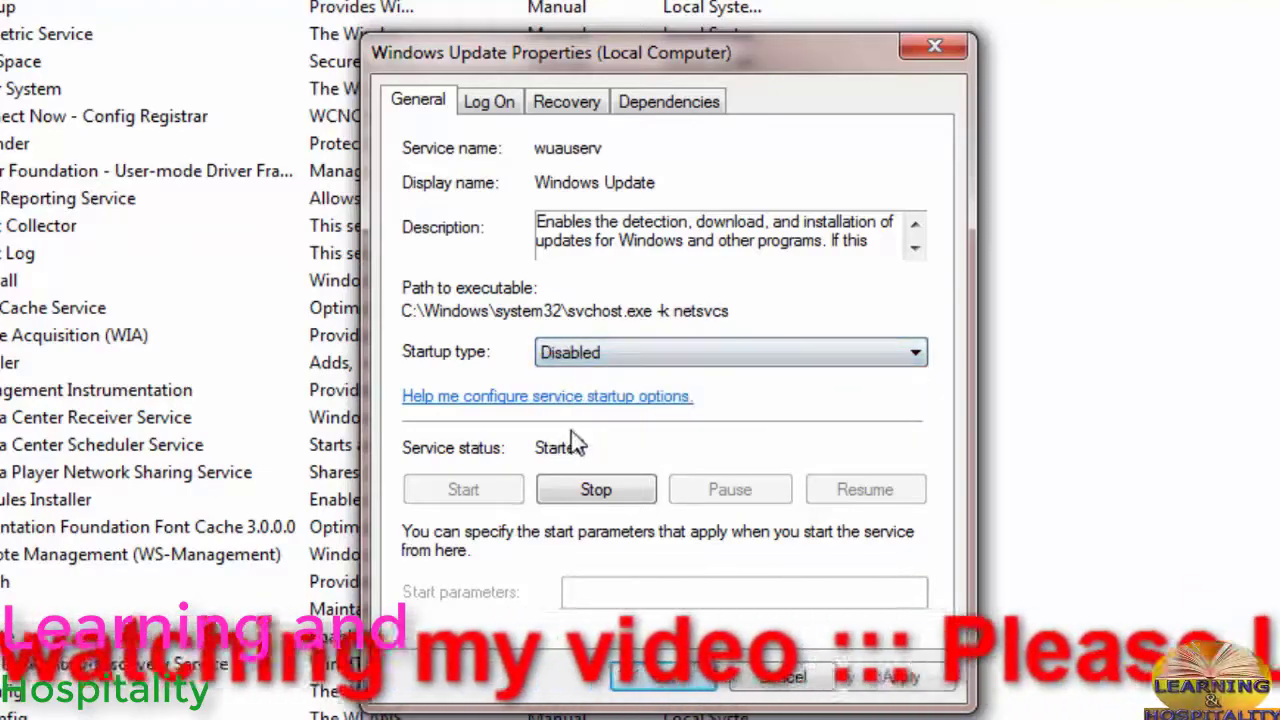
left_click(590, 492)
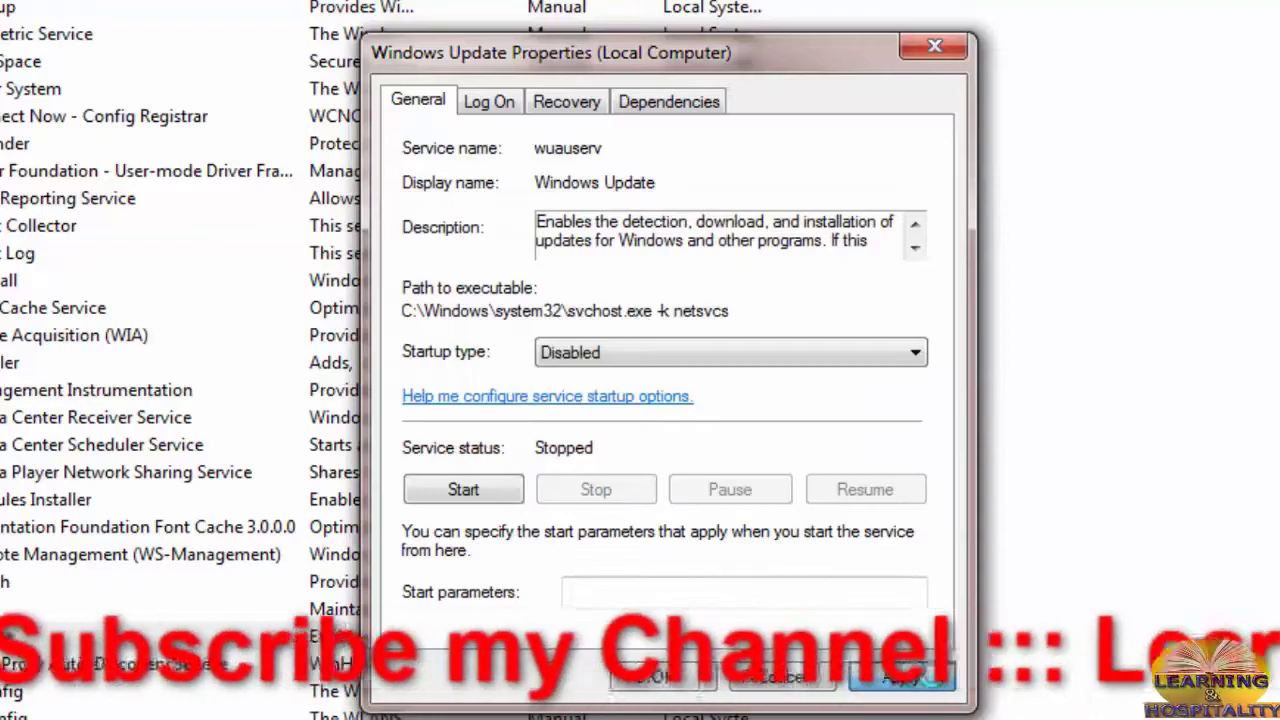
left_click(930, 678)
left_click(660, 678)
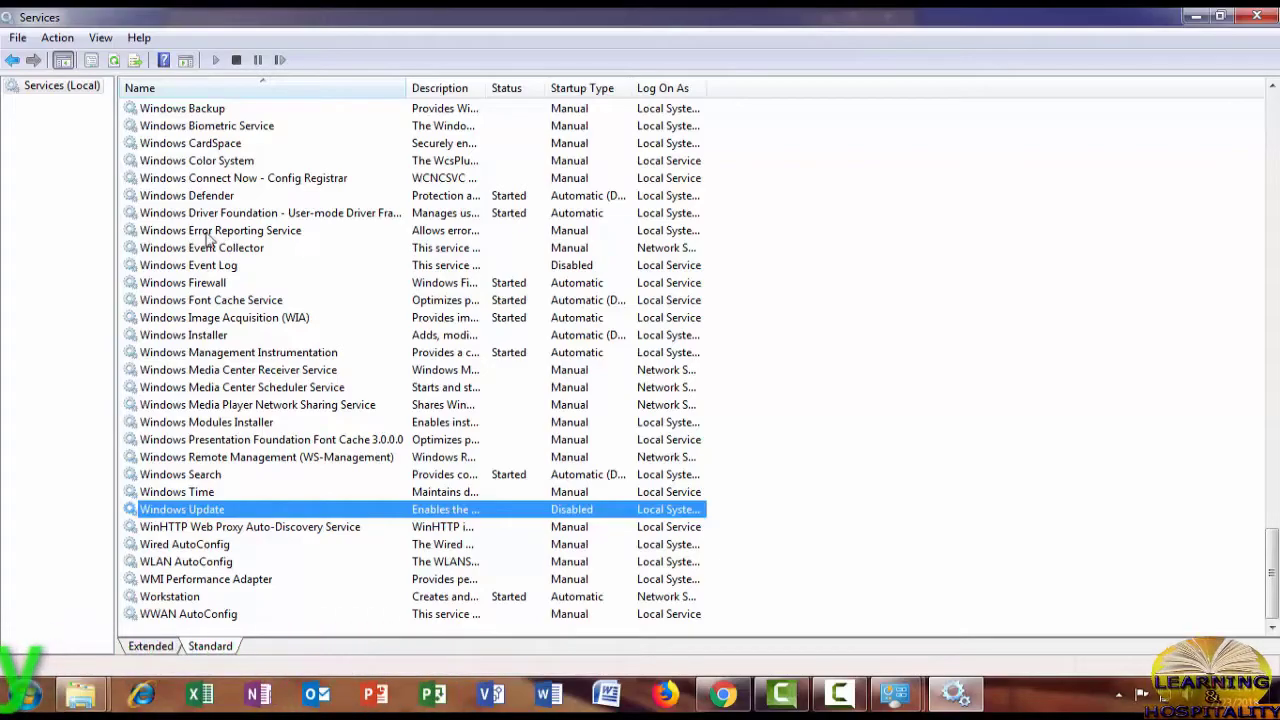
Step: Set the Windows Error Reporting Service's startup type to Disabled and apply the change
left_click(265, 237)
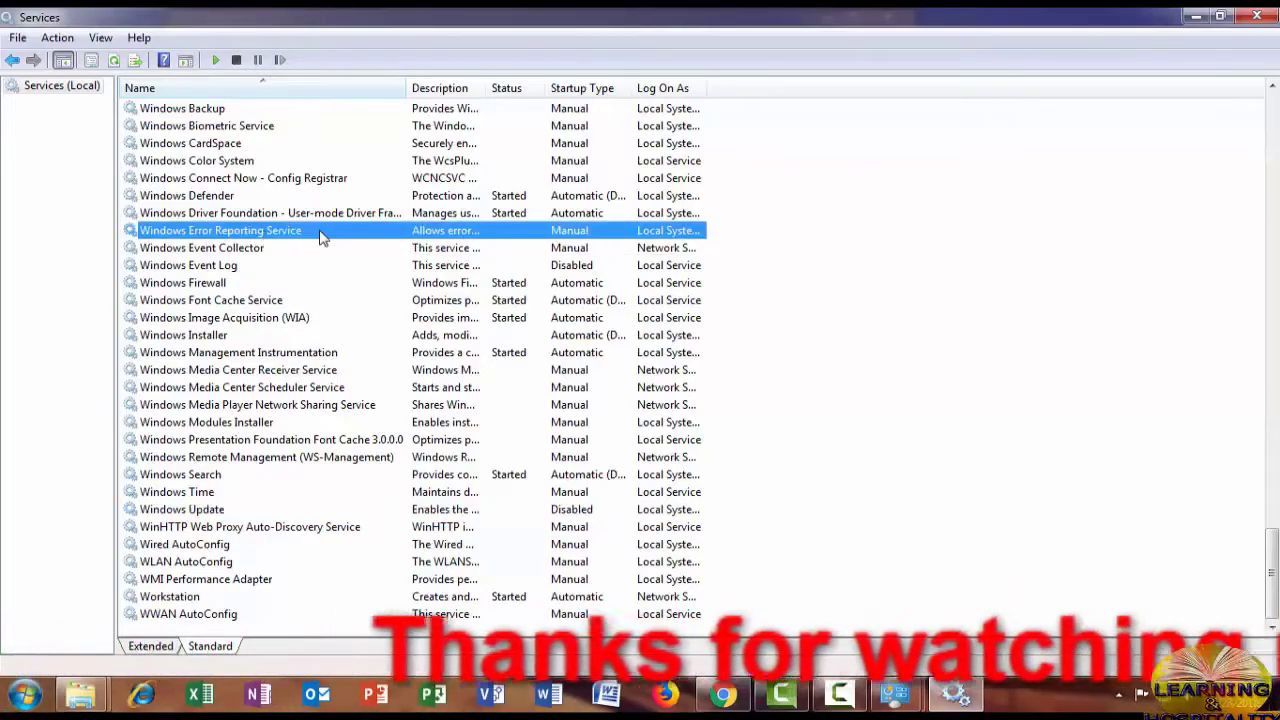
double_click(310, 237)
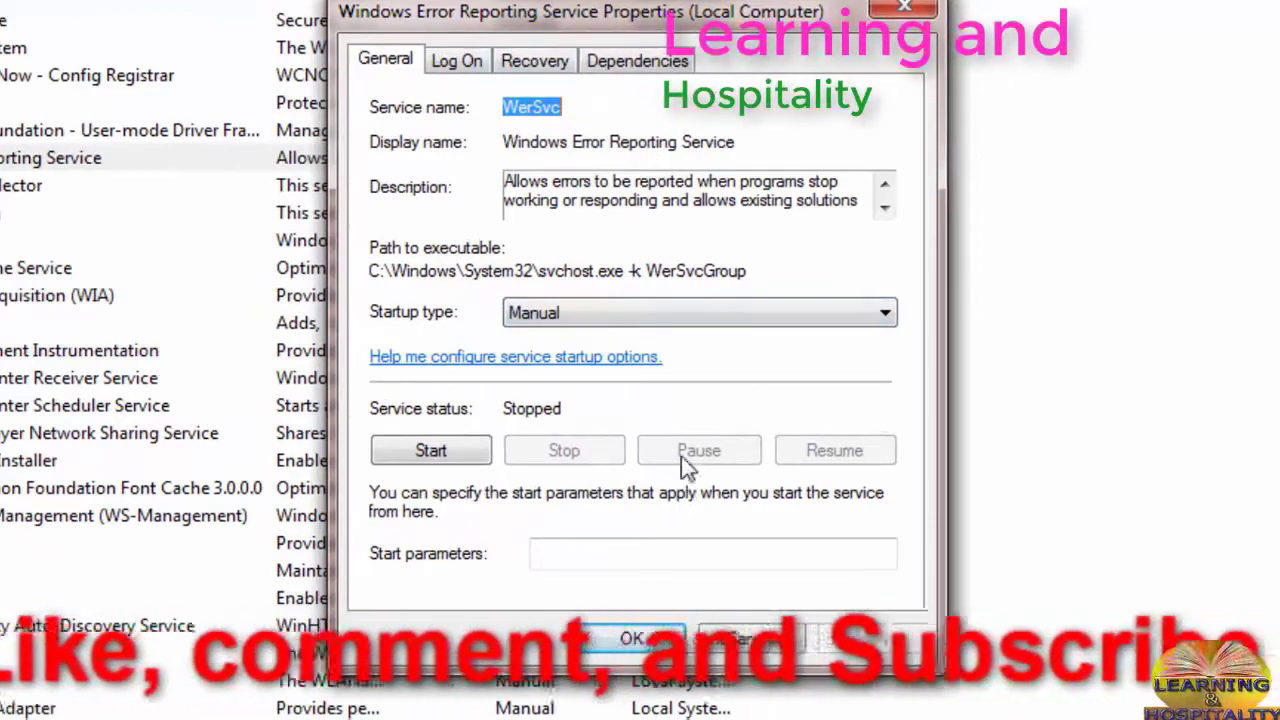
left_click(698, 316)
left_click(600, 395)
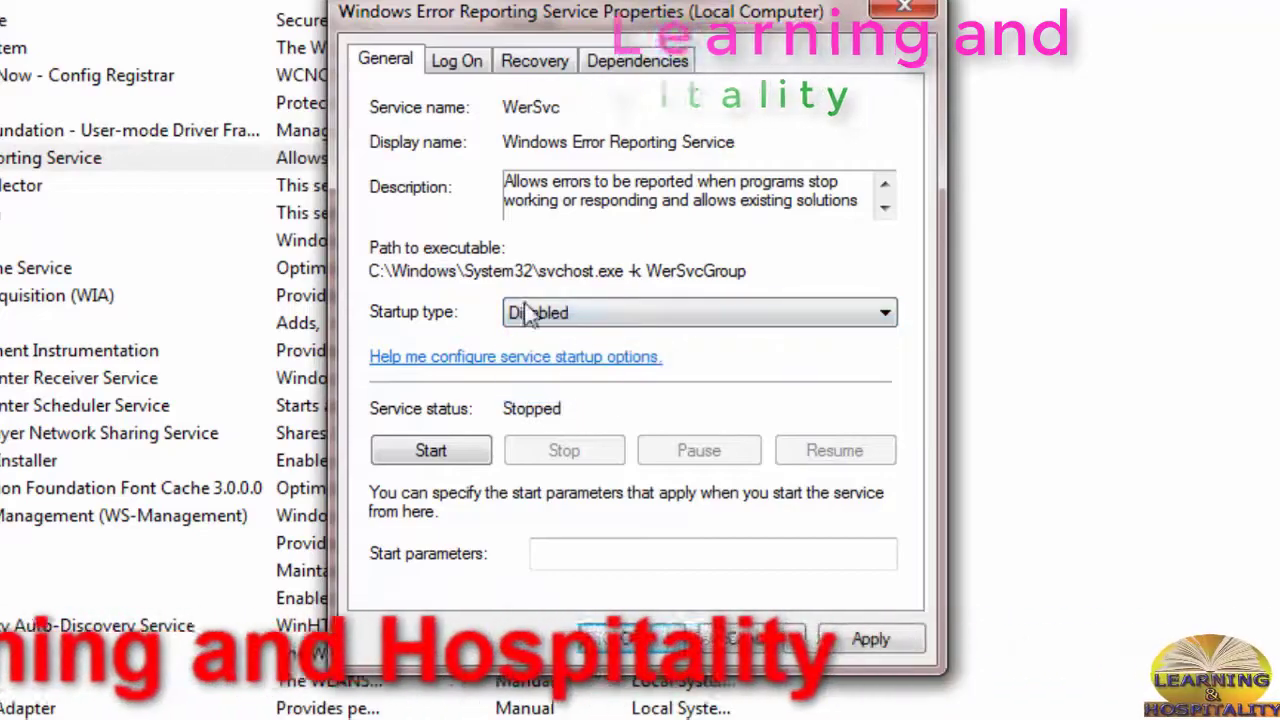
left_click(878, 645)
left_click(643, 643)
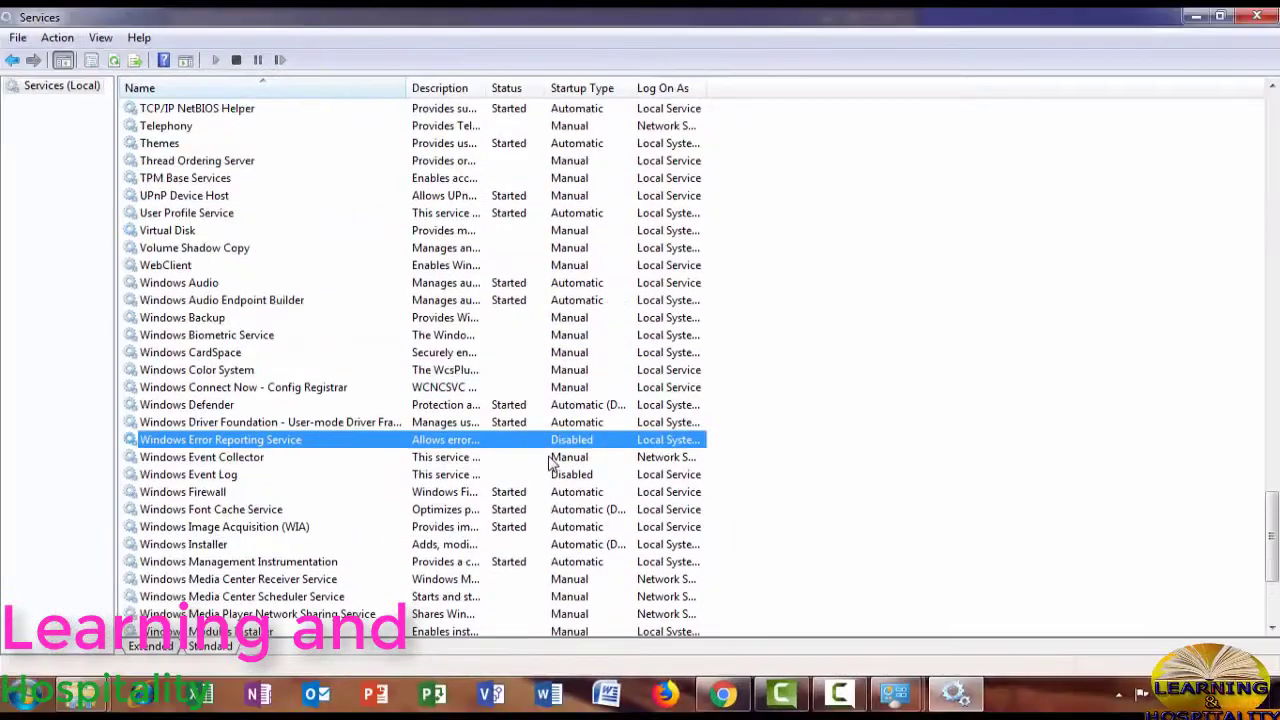
Step: Look through the services list and check the protection status in Kaspersky Internet Security, closing its window when done
scroll(549, 463, "up", 6)
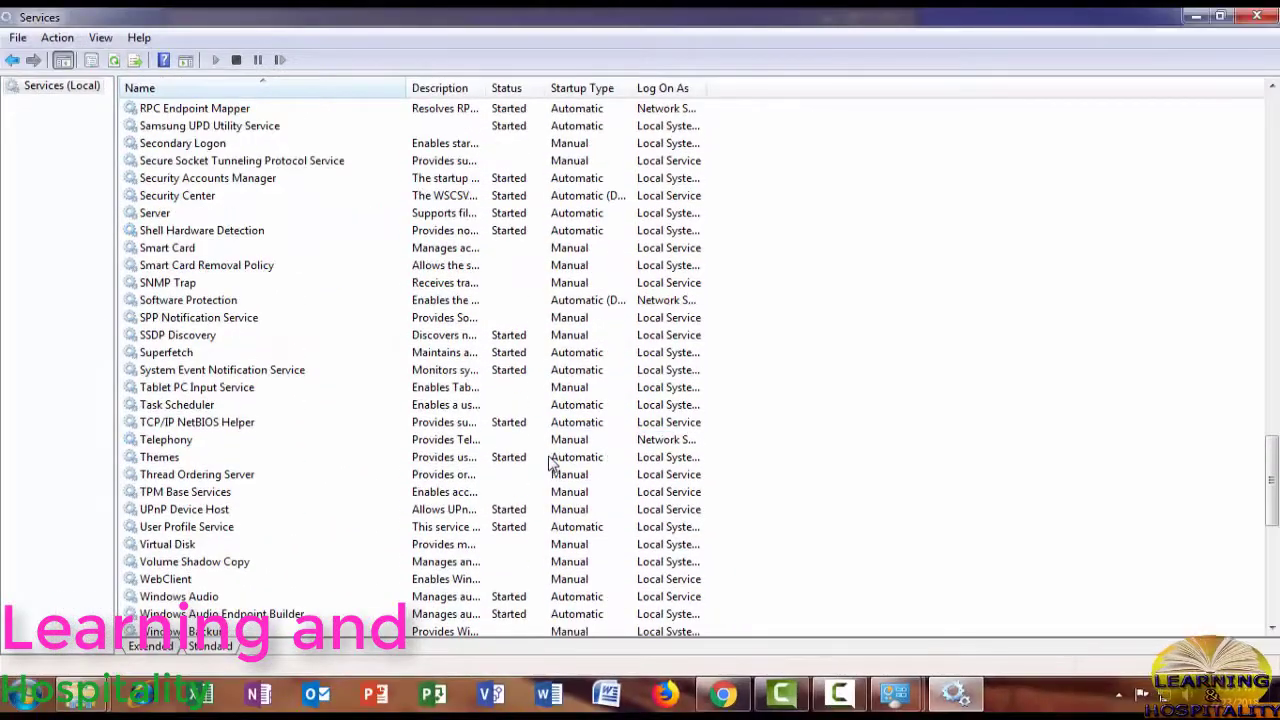
scroll(549, 463, "up", 7)
scroll(549, 463, "up", 10)
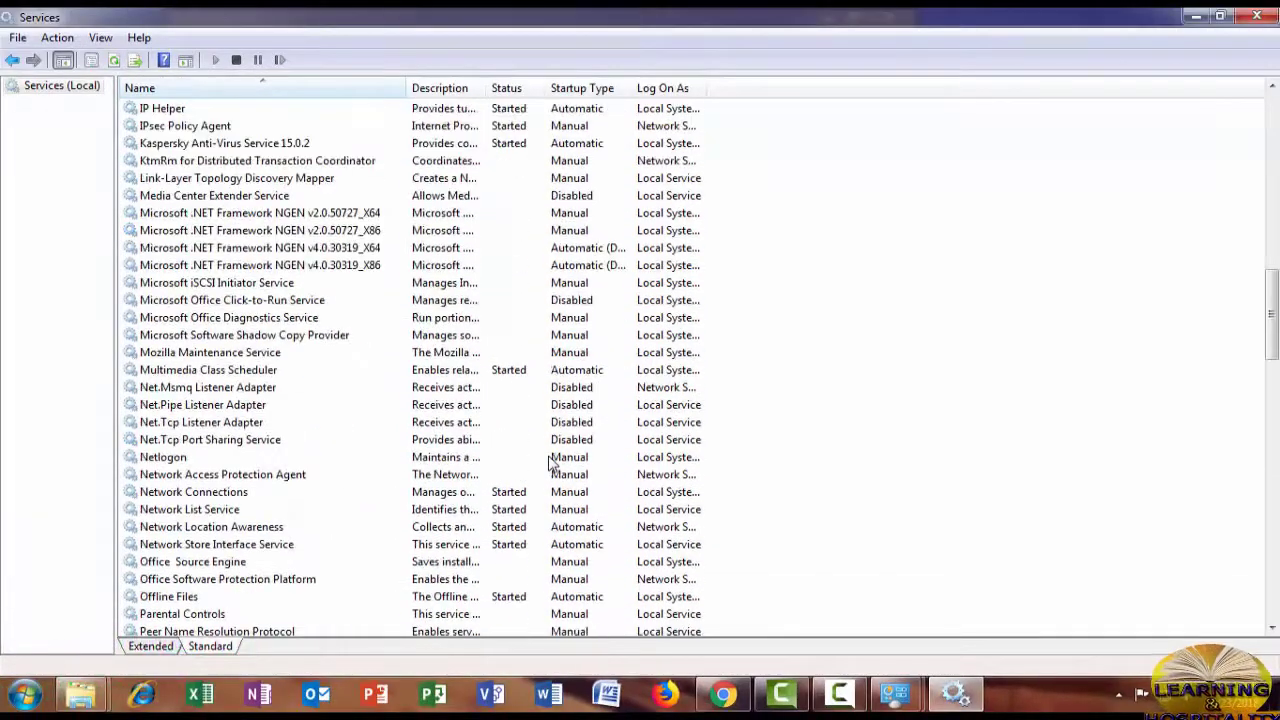
scroll(549, 463, "up", 20)
scroll(535, 448, "down", 9)
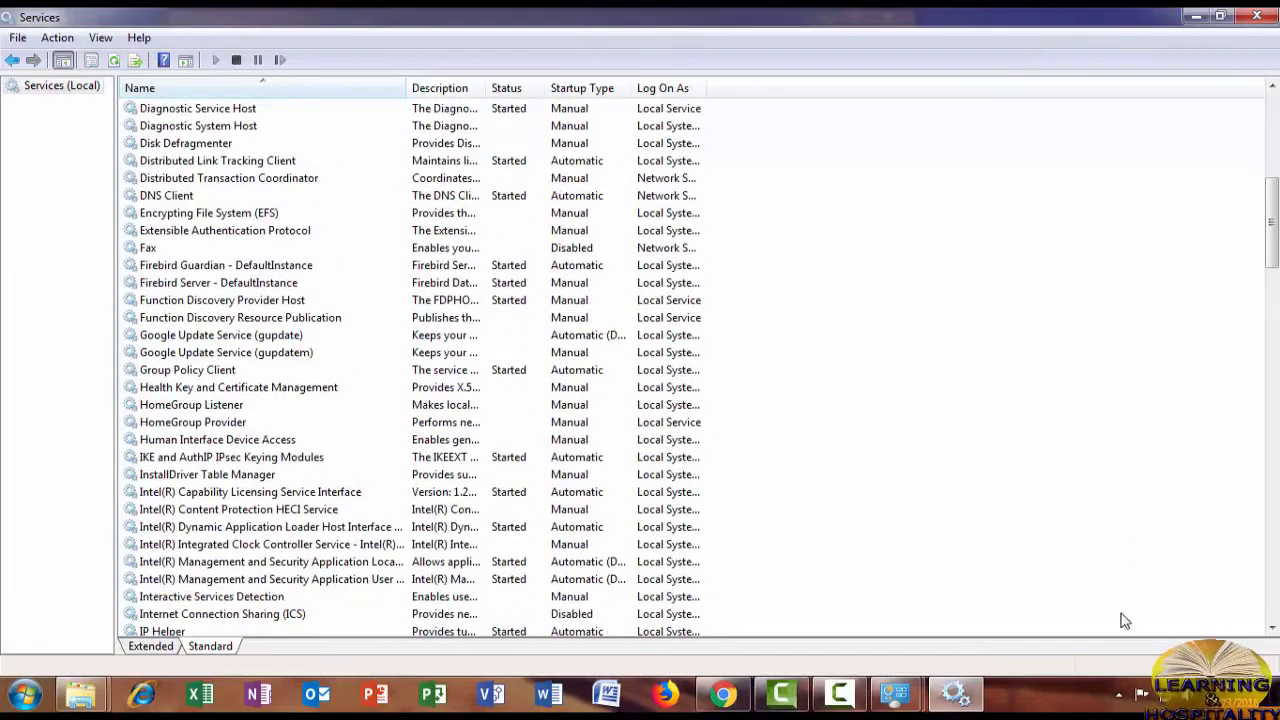
left_click(1119, 694)
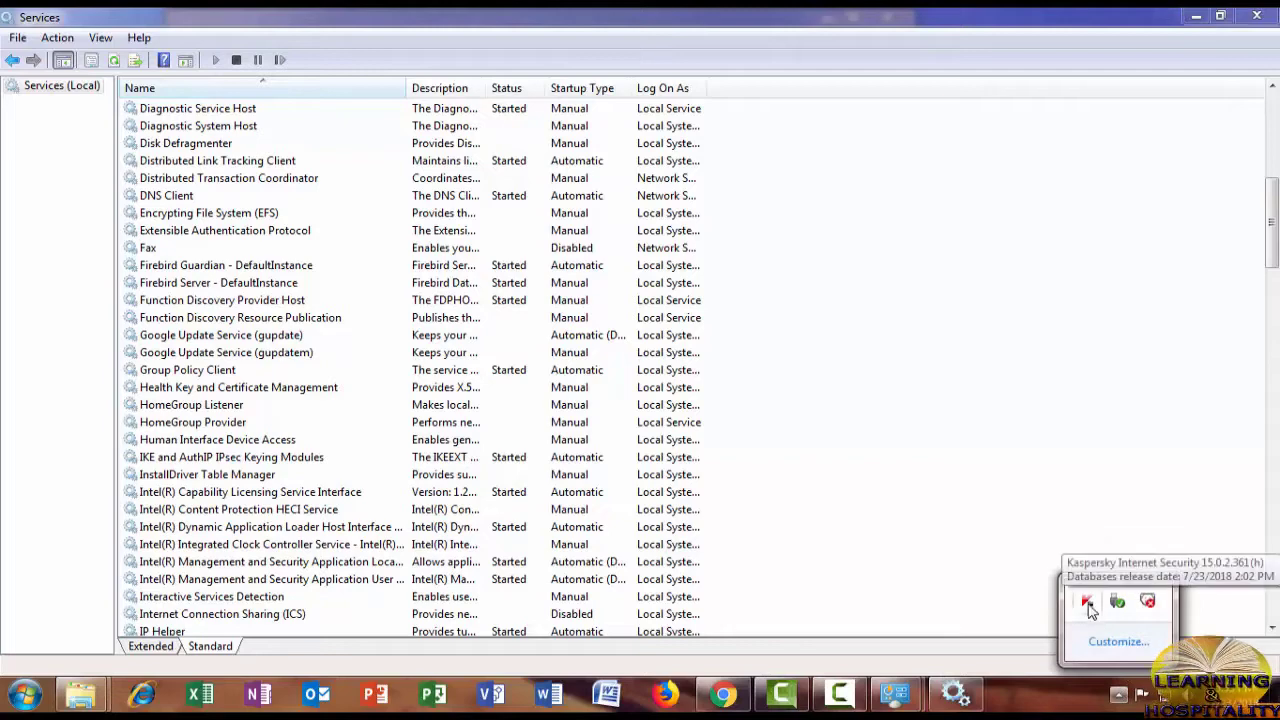
left_click(1089, 603)
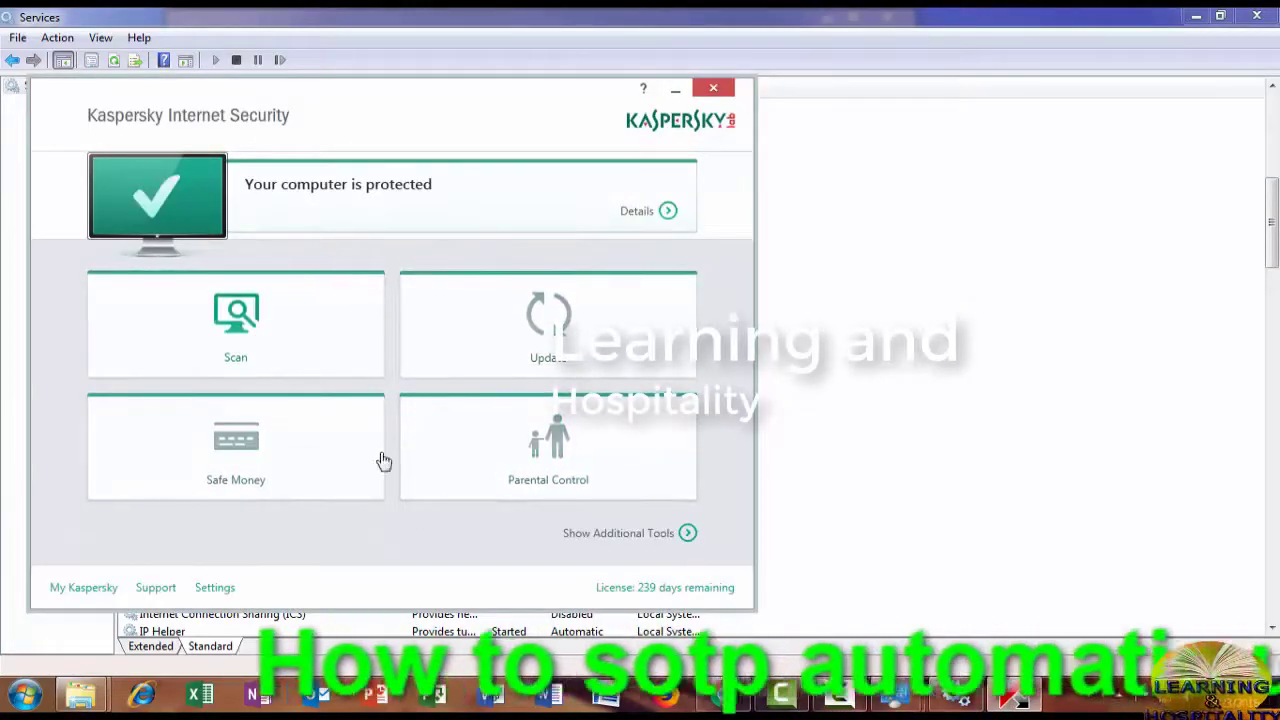
left_click(714, 89)
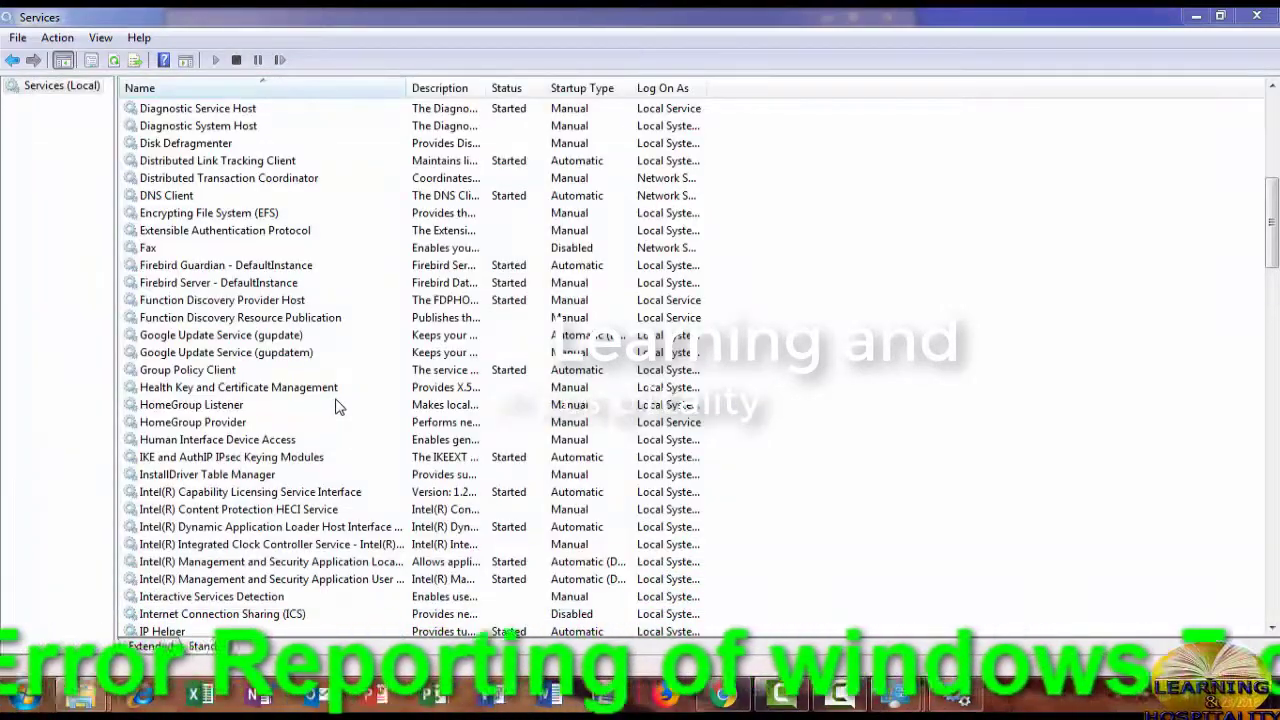
Step: Set the Windows Defender service's startup type to Disabled, stop the service and apply the changes
left_click(257, 352)
scroll(276, 360, "up", 3)
scroll(277, 360, "up", 6)
scroll(277, 362, "down", 6)
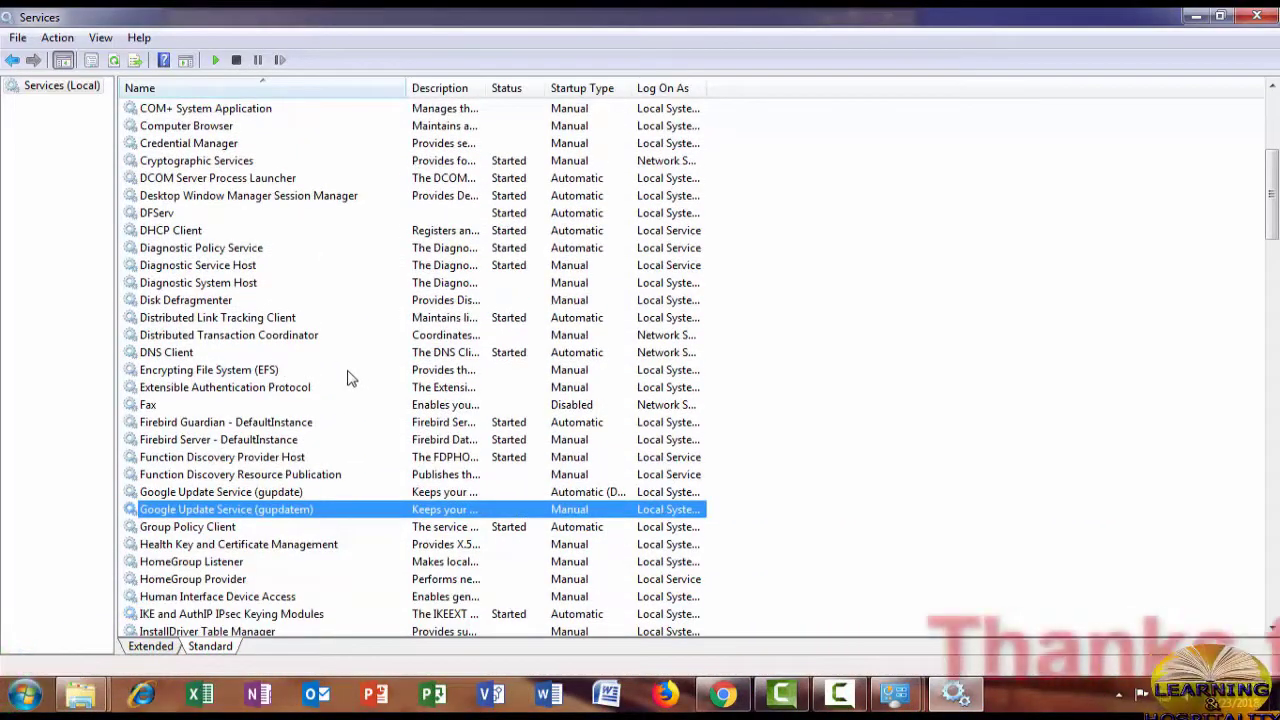
scroll(349, 378, "down", 19)
scroll(343, 385, "down", 14)
scroll(340, 392, "down", 6)
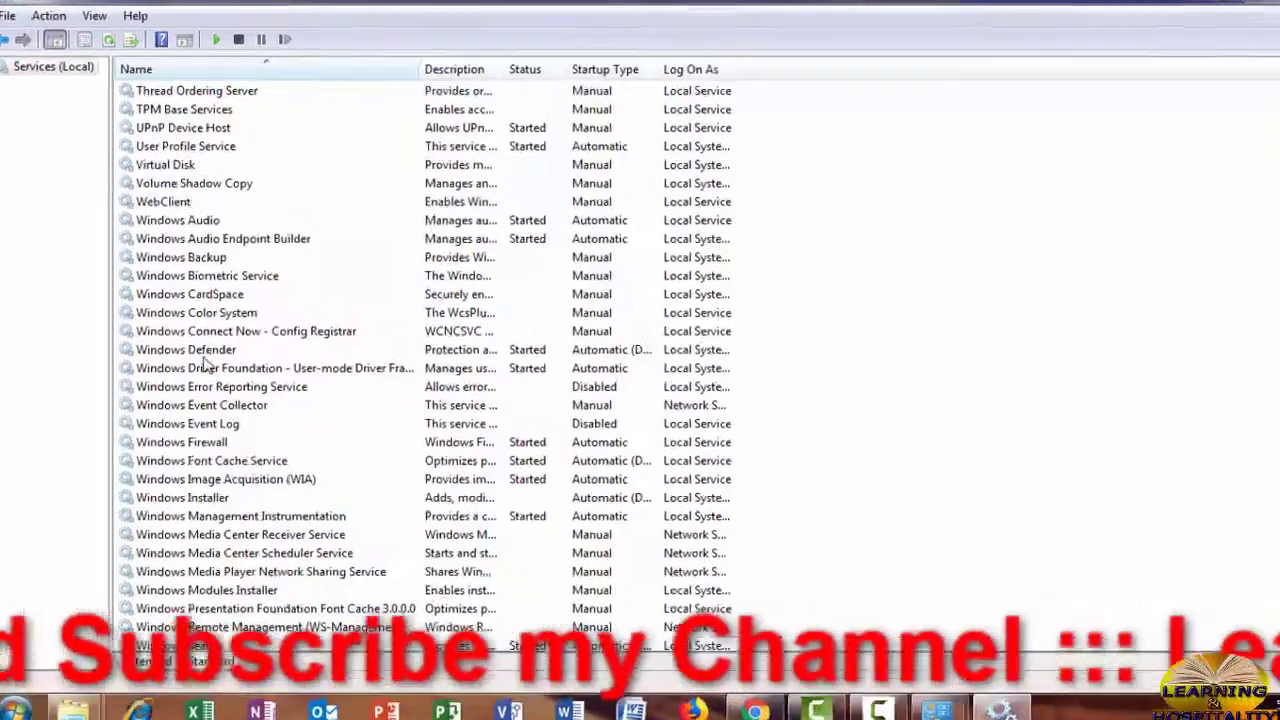
left_click(200, 352)
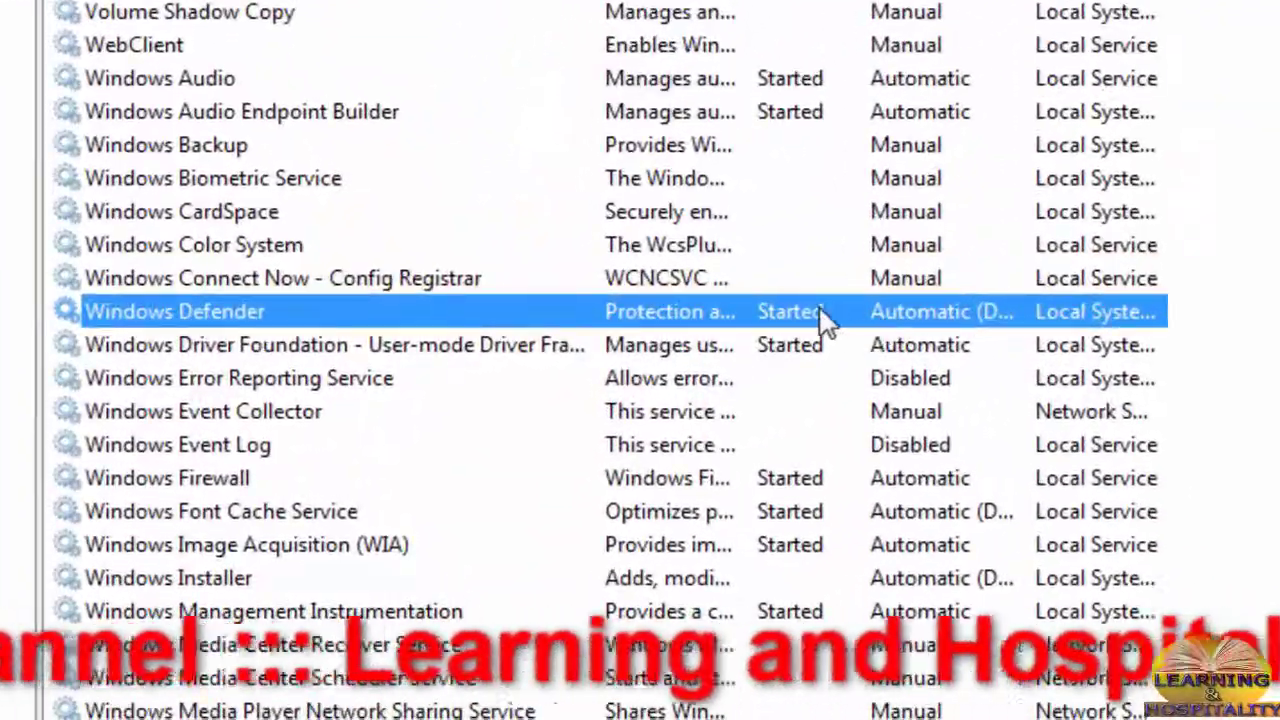
double_click(463, 318)
left_click(688, 352)
left_click(615, 430)
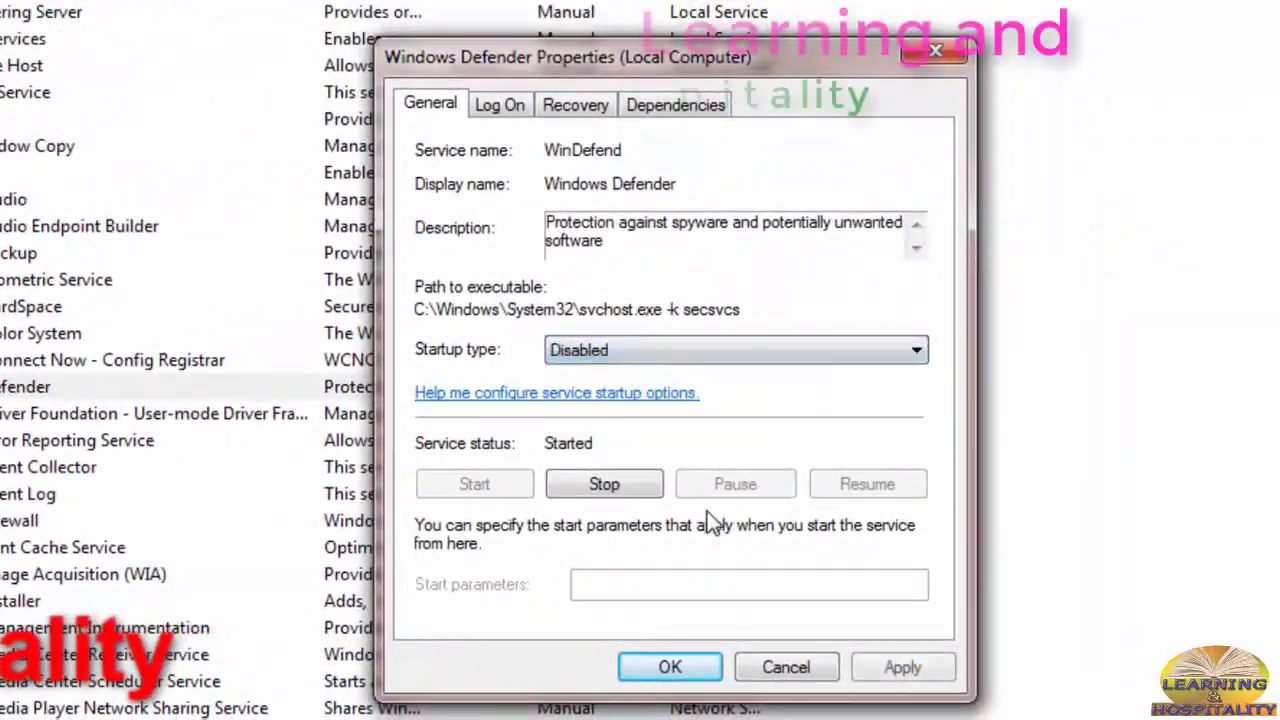
left_click(615, 486)
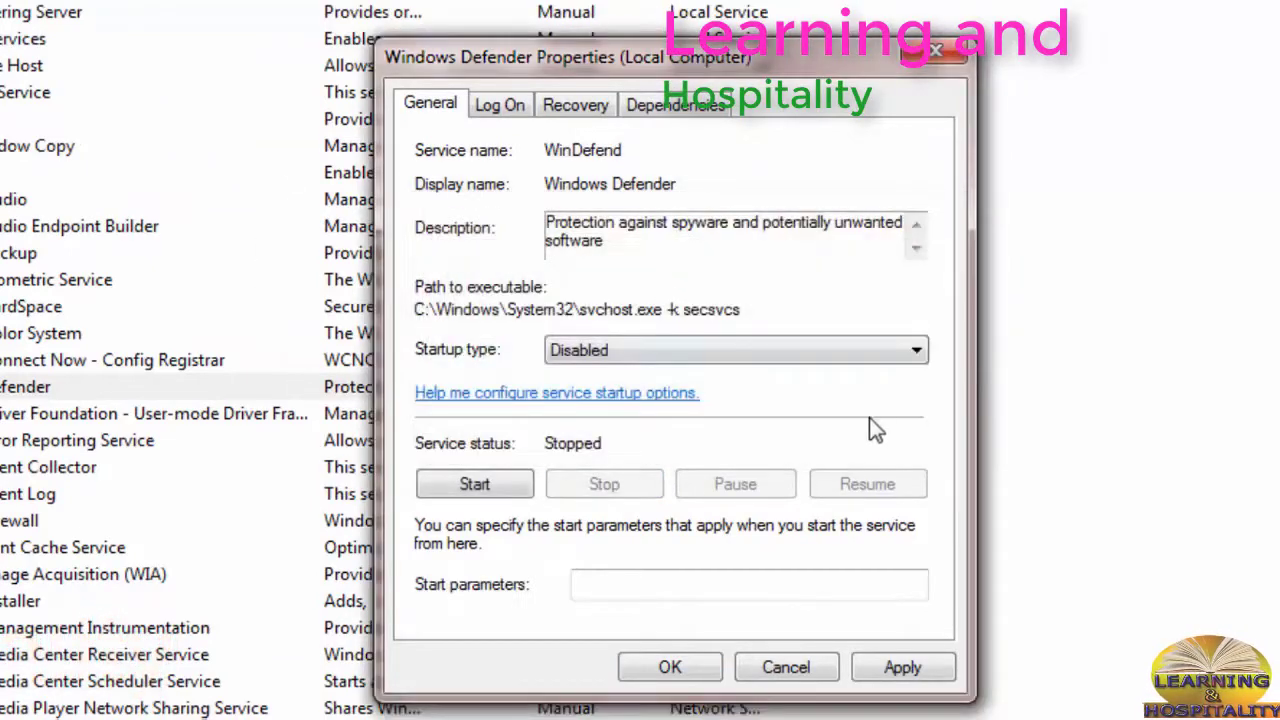
left_click(900, 668)
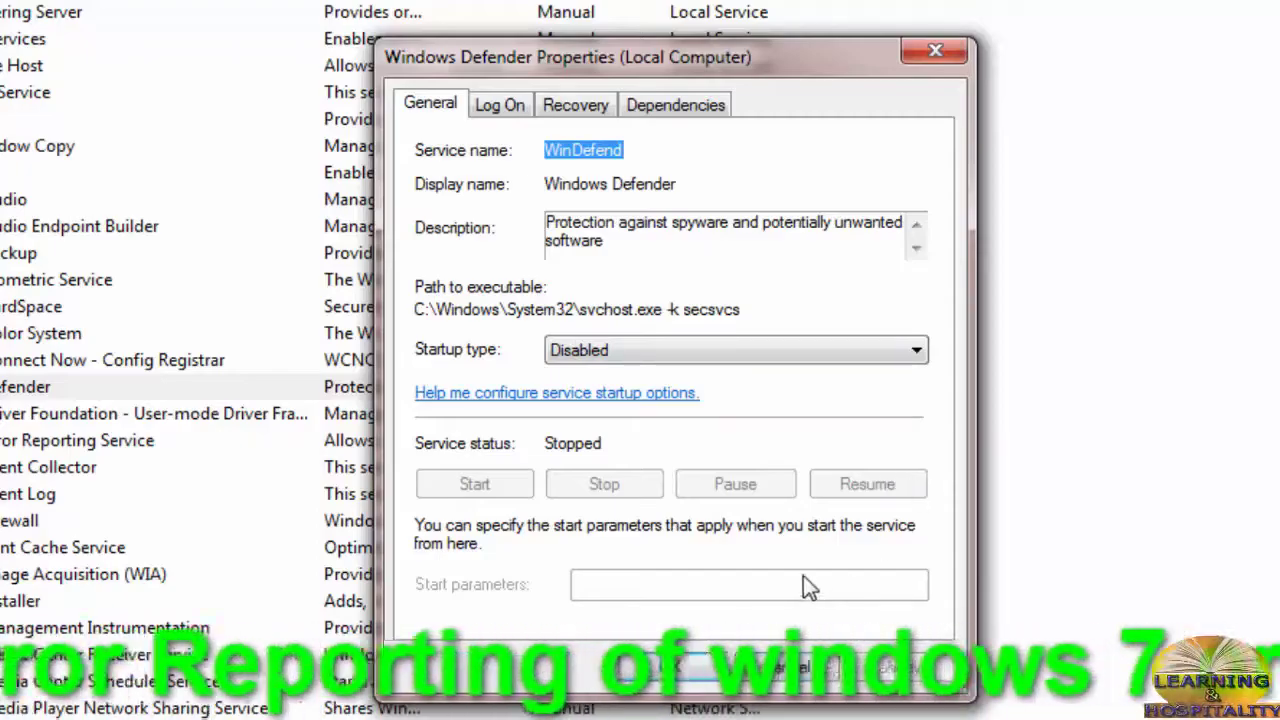
left_click(668, 667)
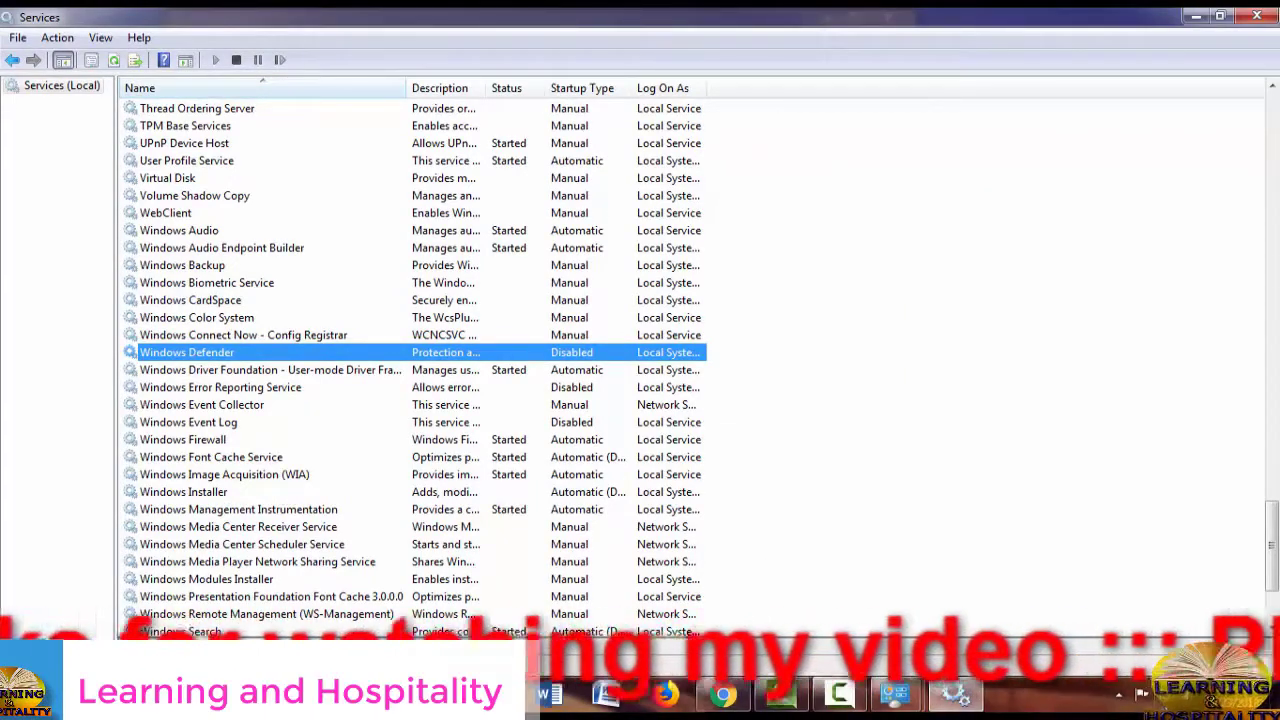
Step: Check the hidden notification icons for the installed antivirus and review the Windows Defender entry among the services
left_click(1119, 694)
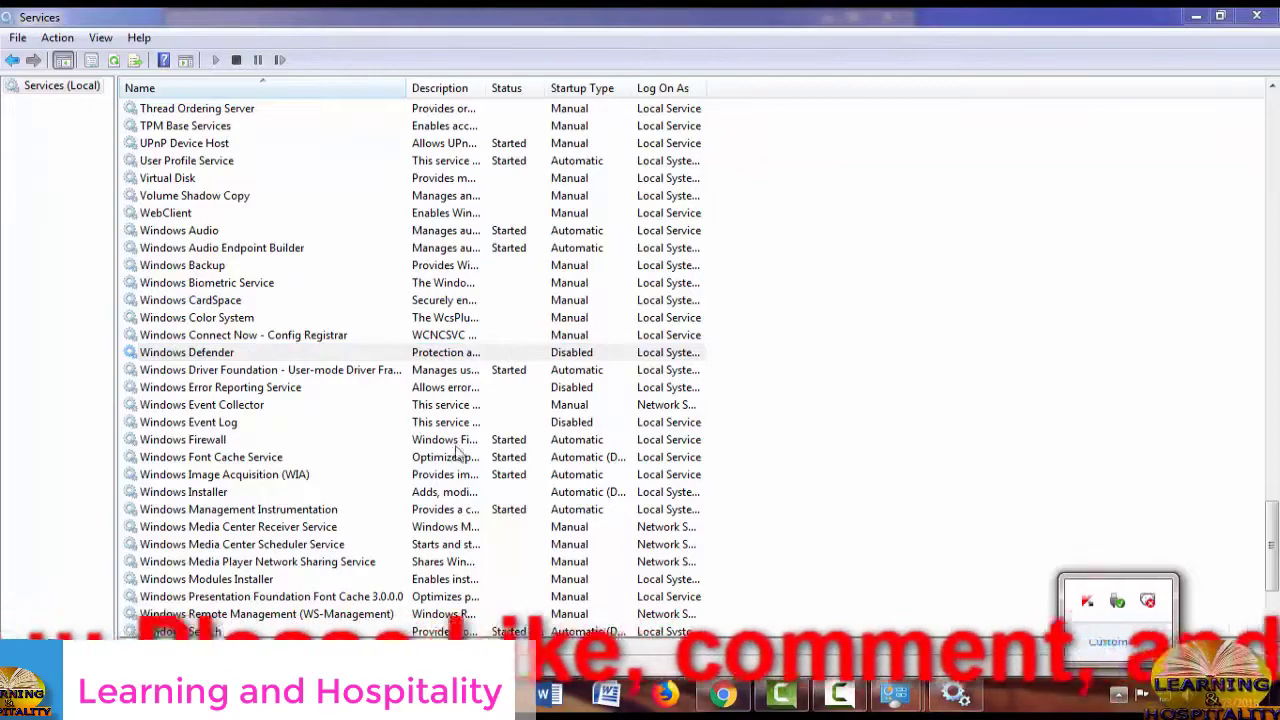
left_click(213, 355)
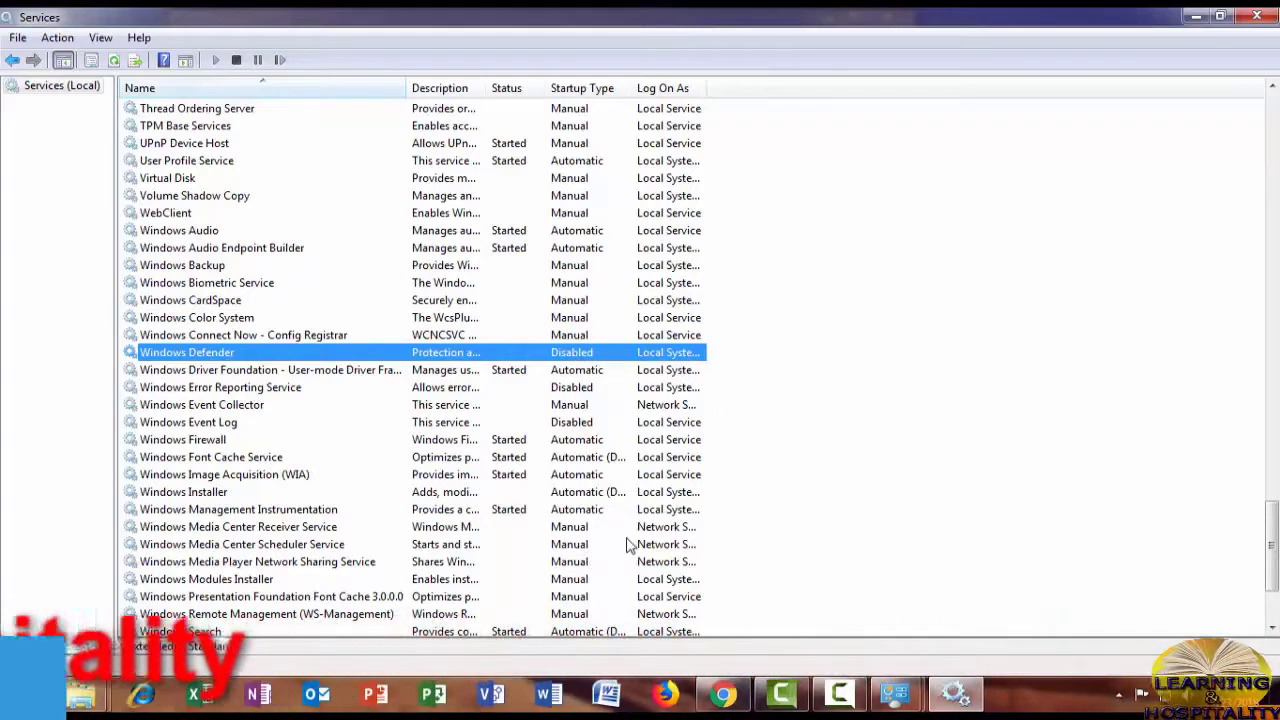
scroll(628, 544, "down", 3)
scroll(643, 540, "up", 4)
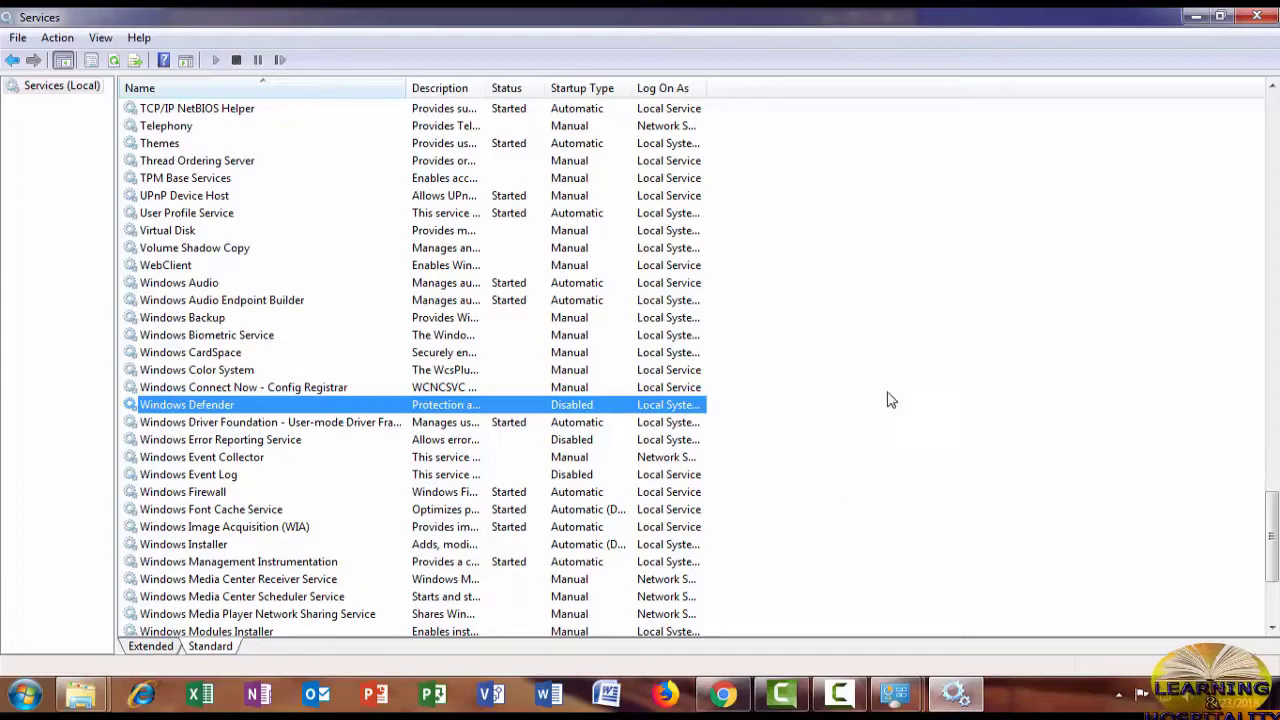
Step: Close the Services, Administrative Tools and Control Panel windows
left_click(1258, 17)
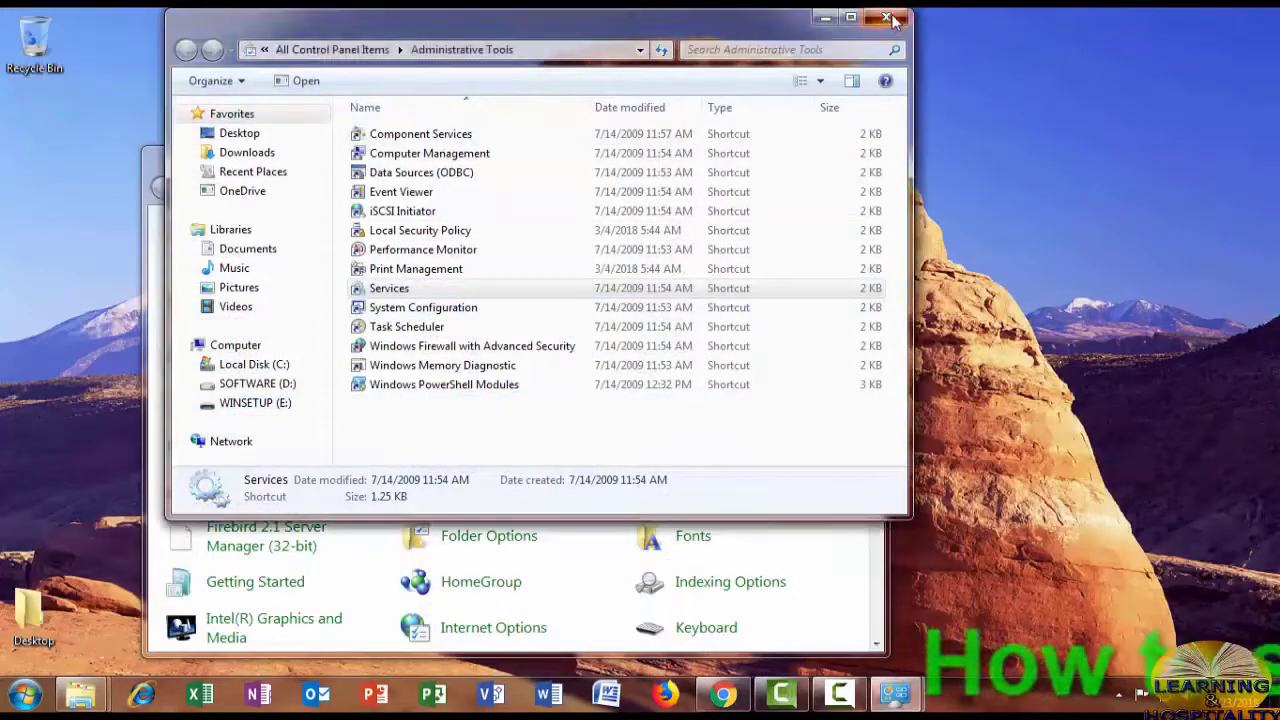
left_click(886, 18)
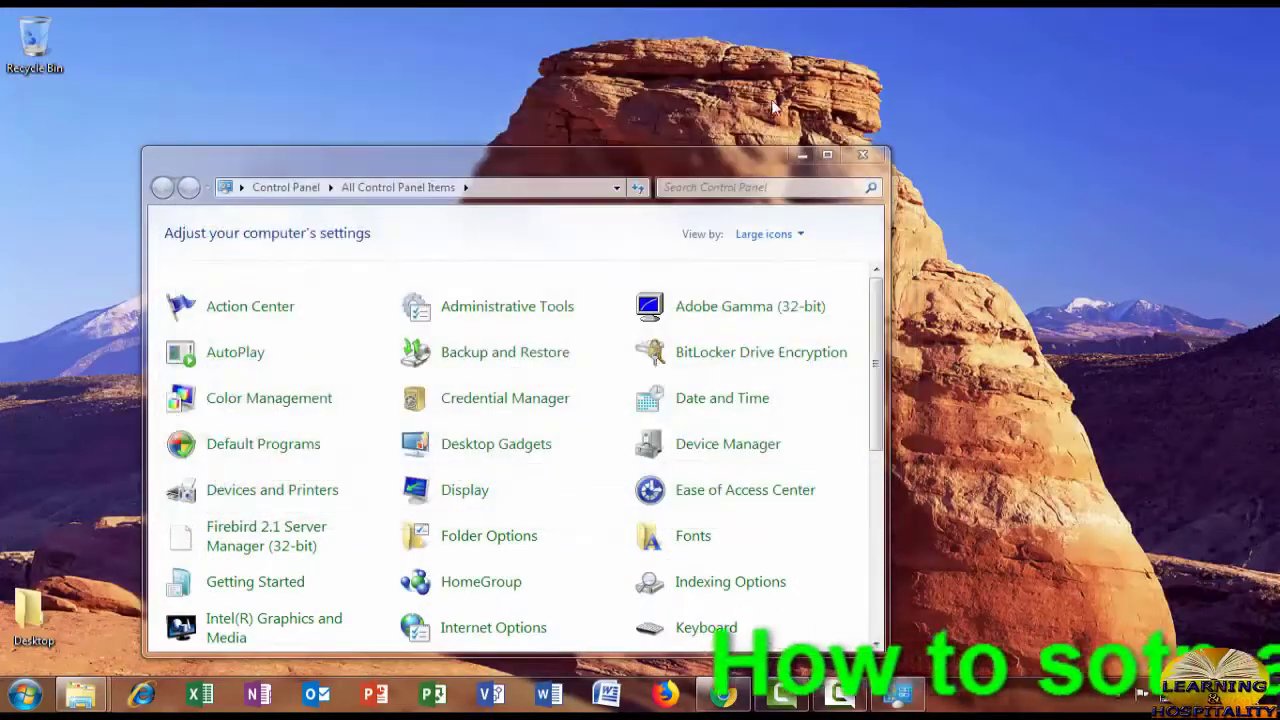
left_click(862, 154)
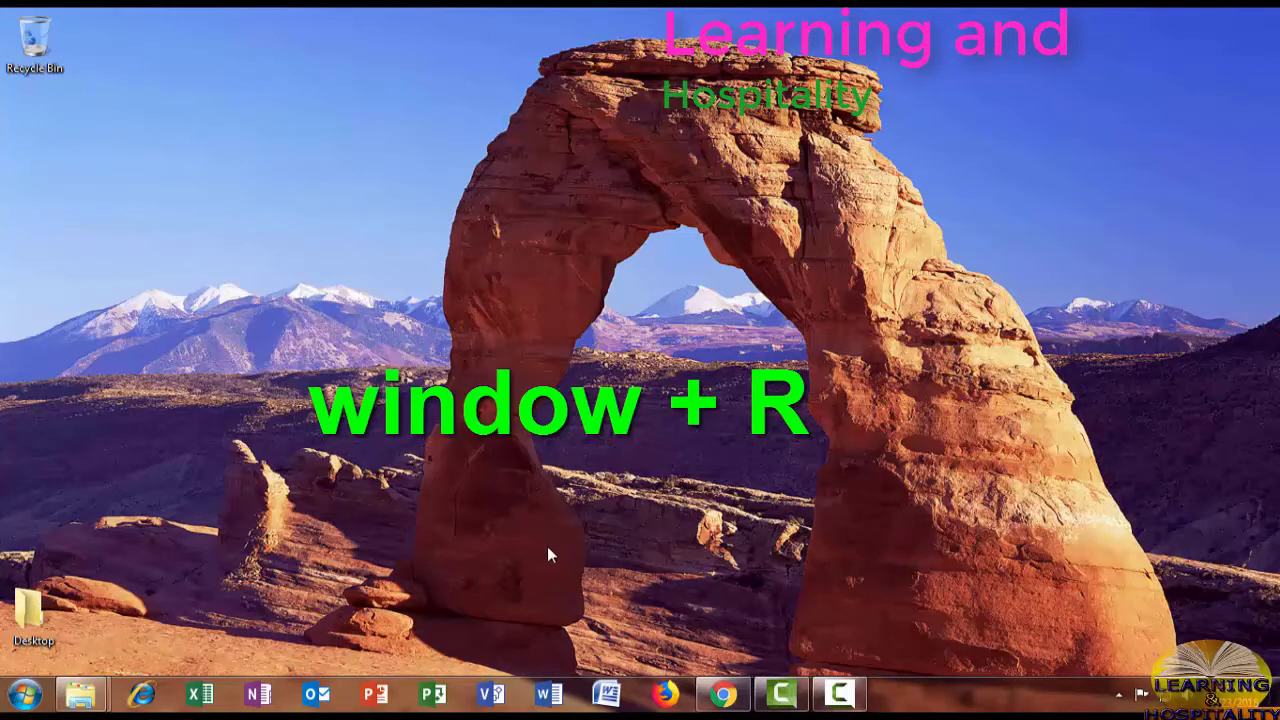
Step: Open the Services console by running Services.msc
key("super+r")
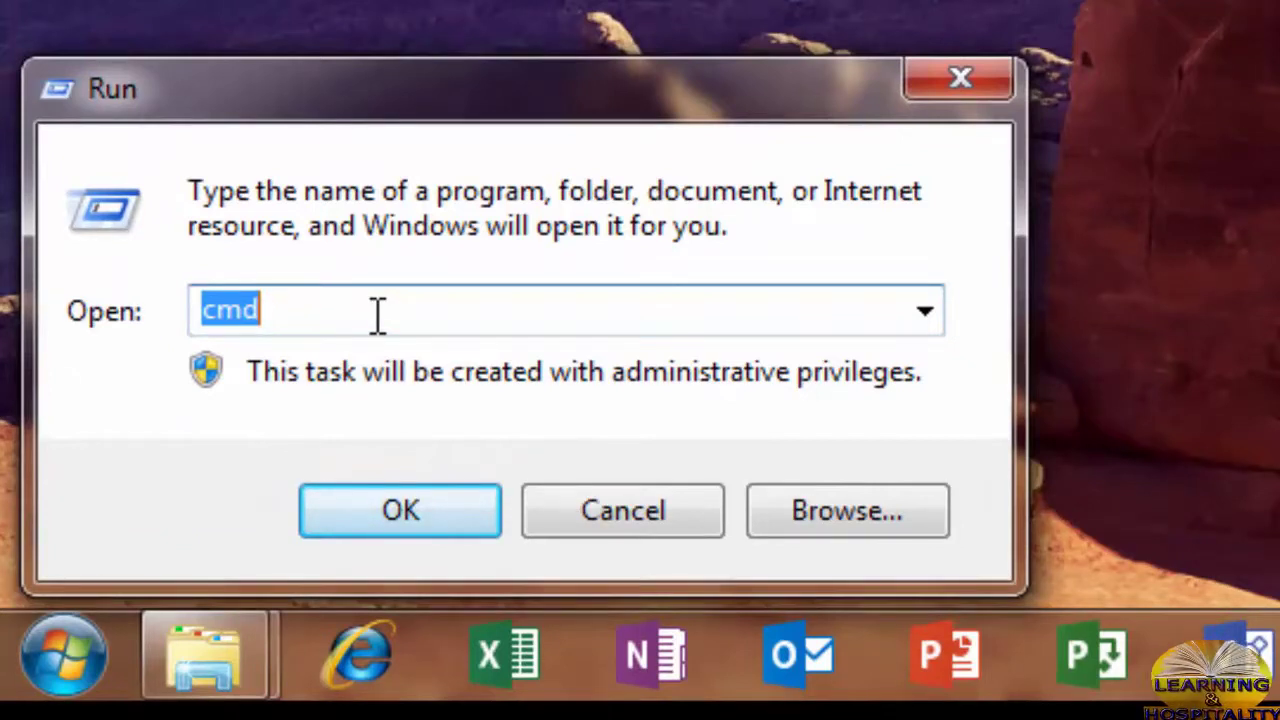
type("Servi")
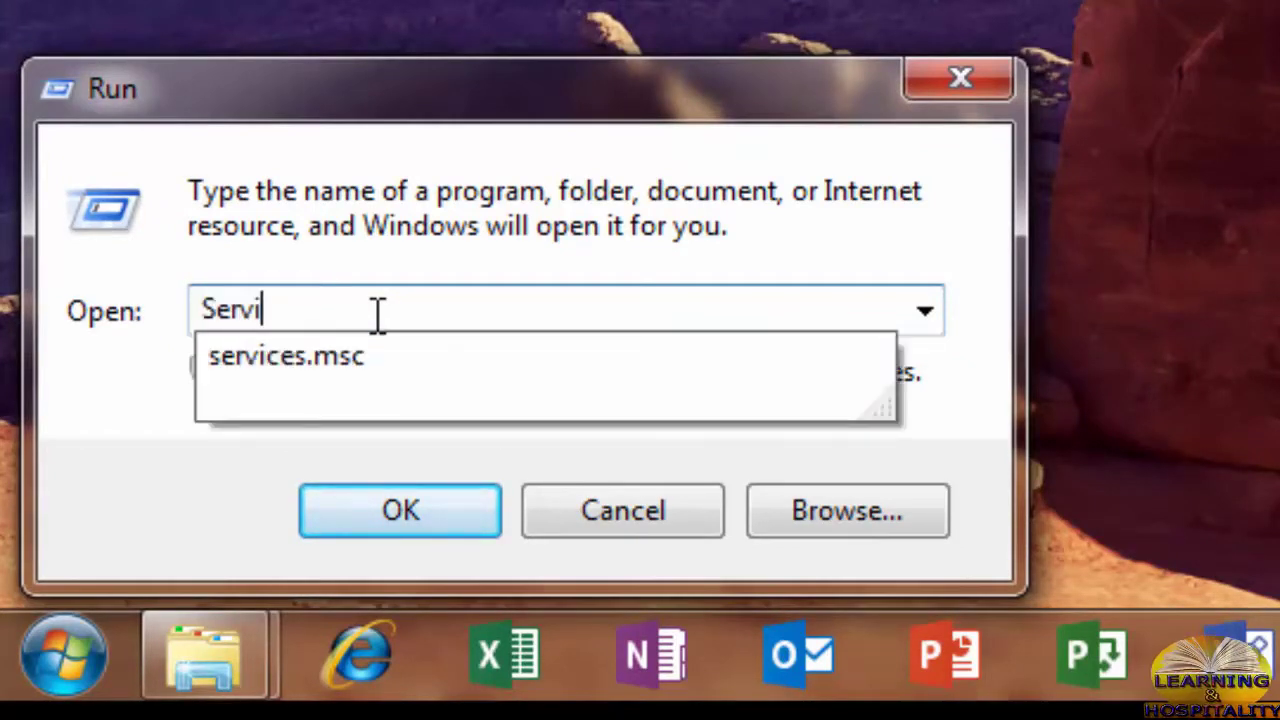
type("ces")
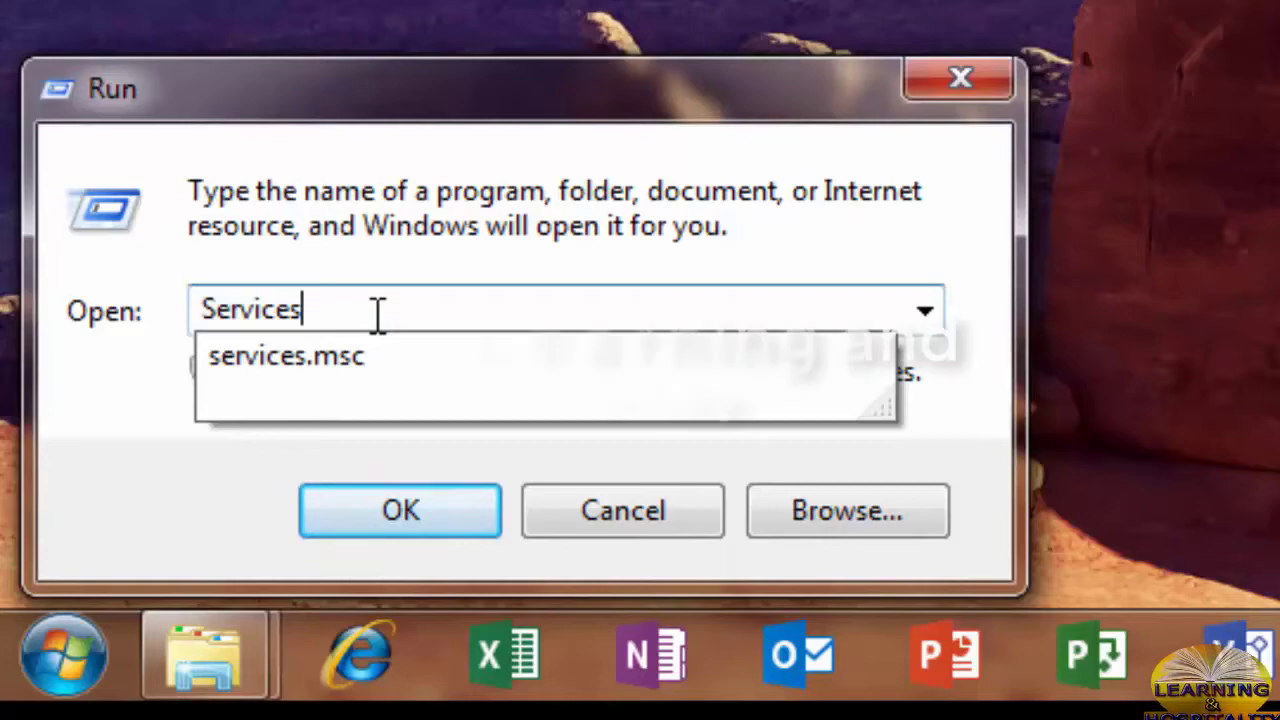
type(".msc")
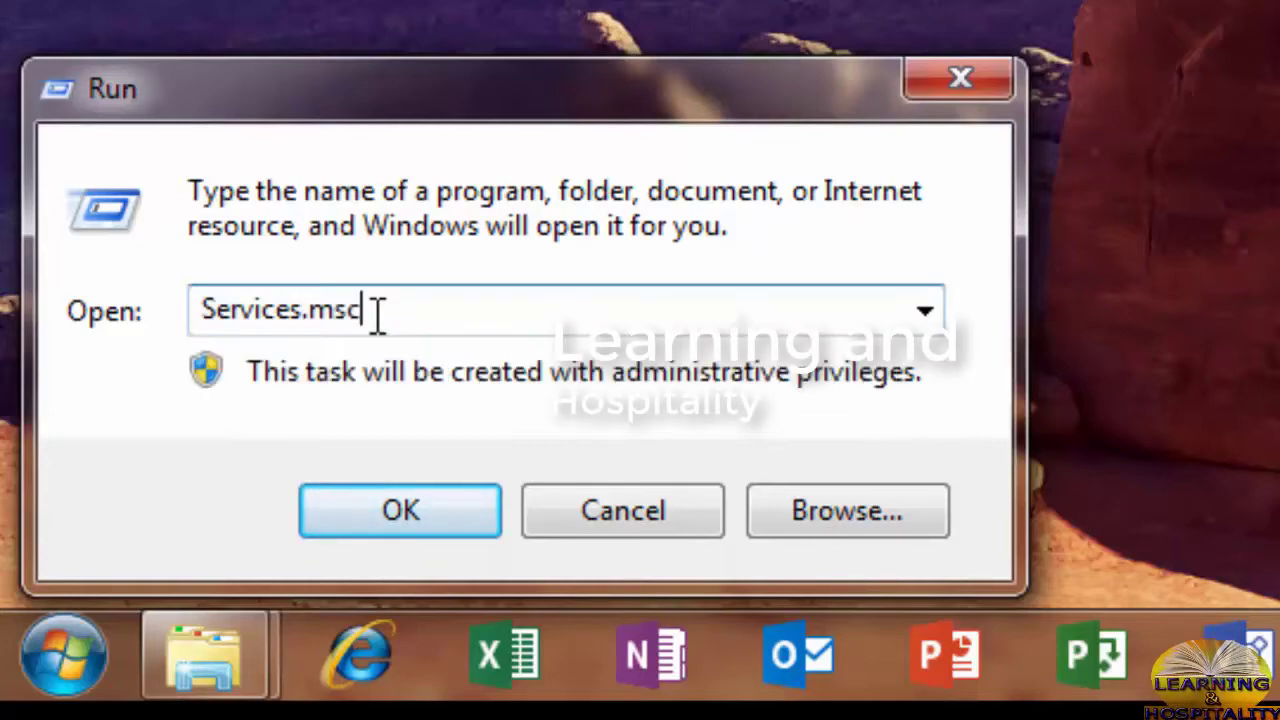
key("Return")
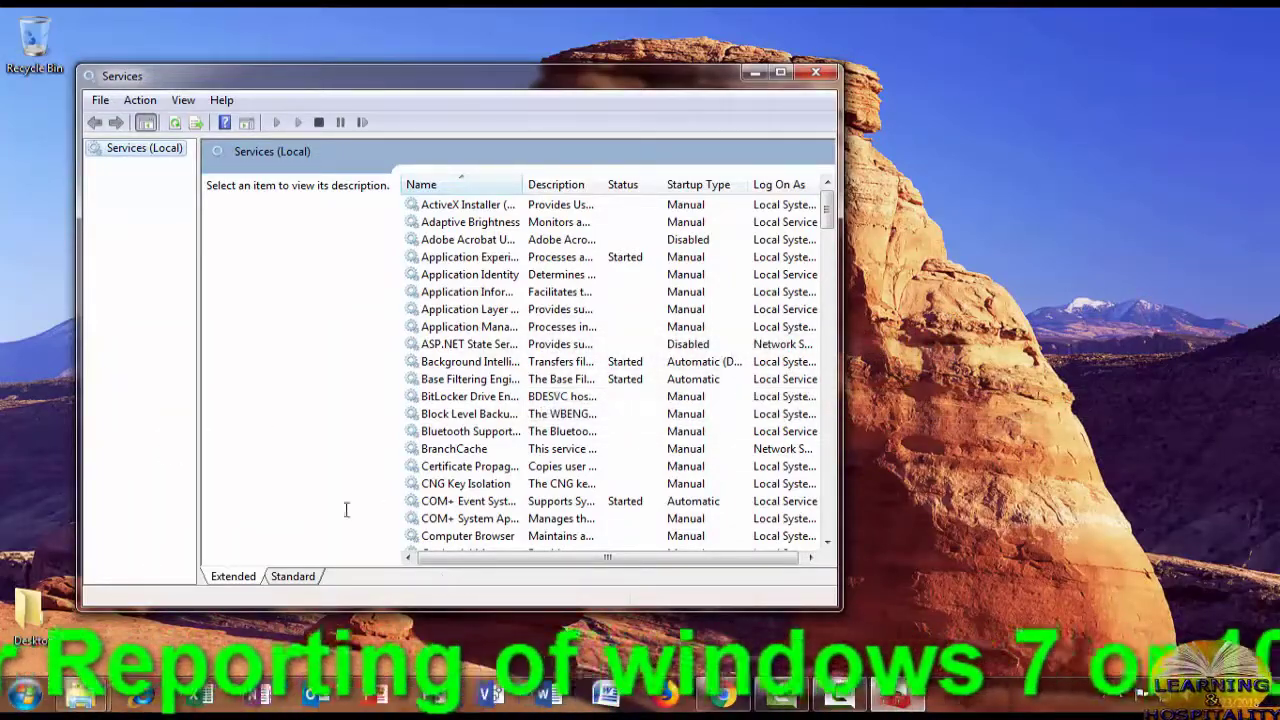
Step: Show the services in the Standard view and select the Windows Update service to check its startup type
left_click(300, 577)
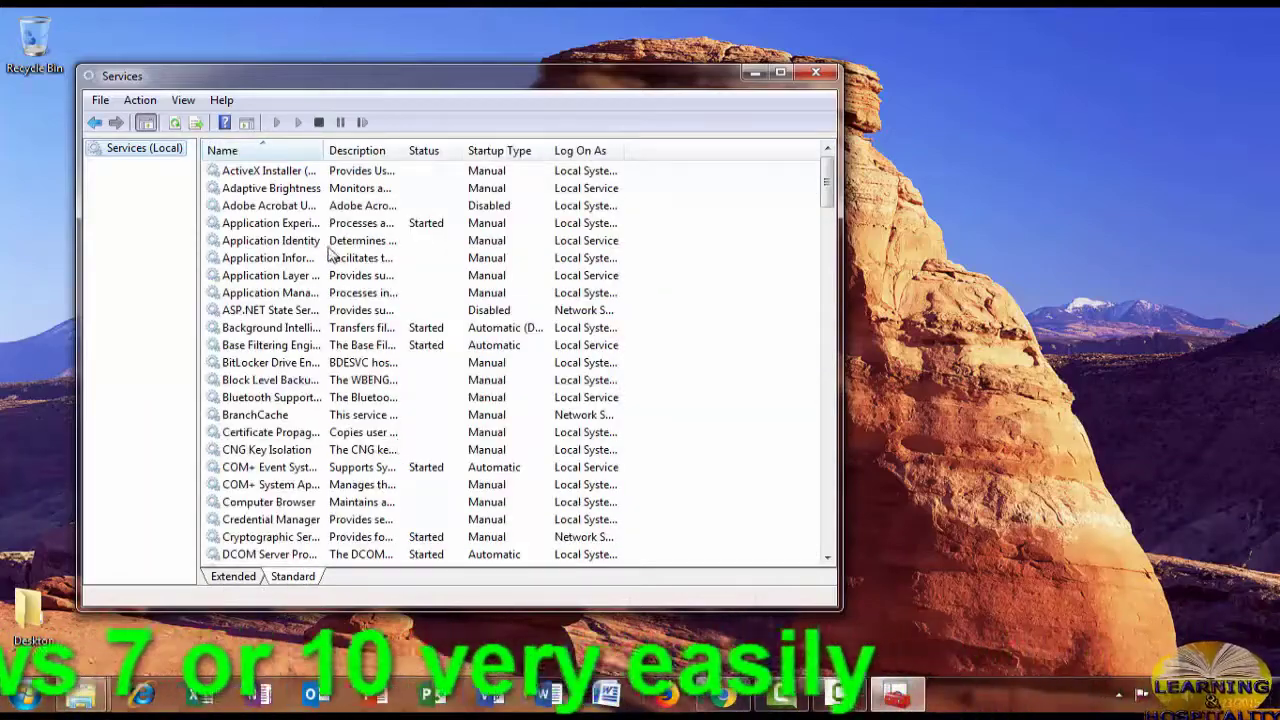
scroll(380, 330, "down", 17)
scroll(383, 335, "down", 20)
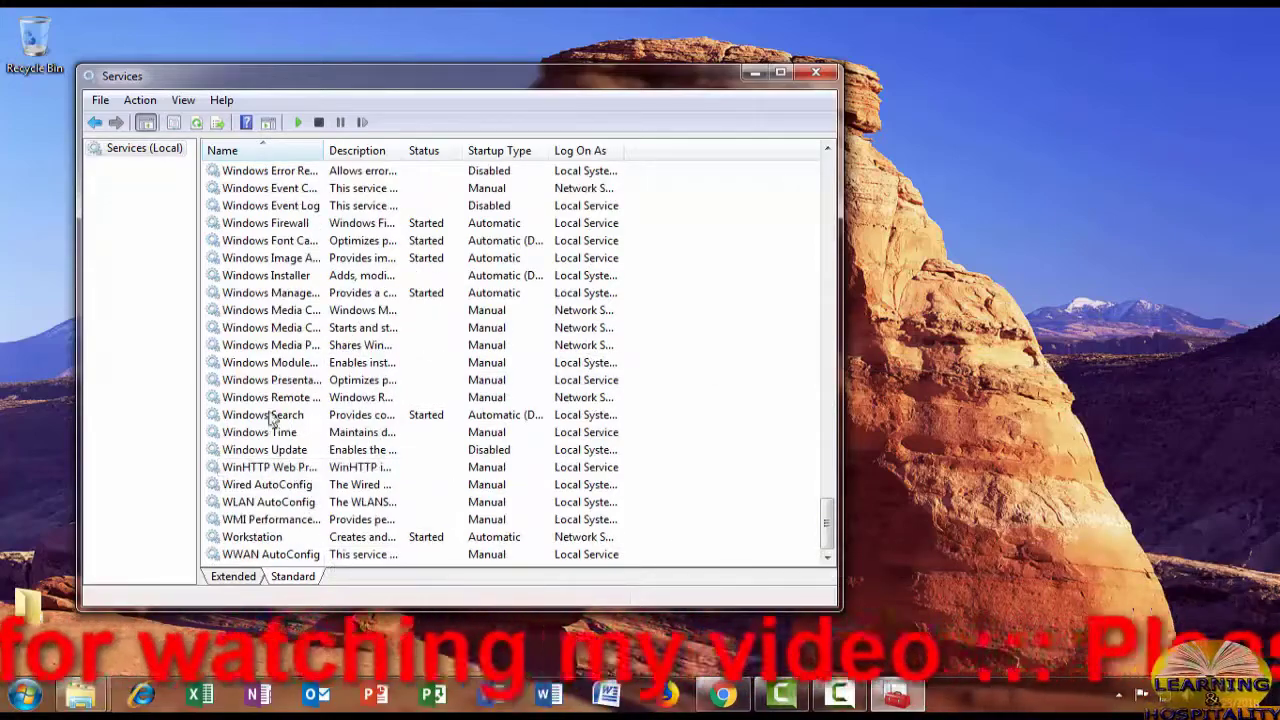
left_click(287, 451)
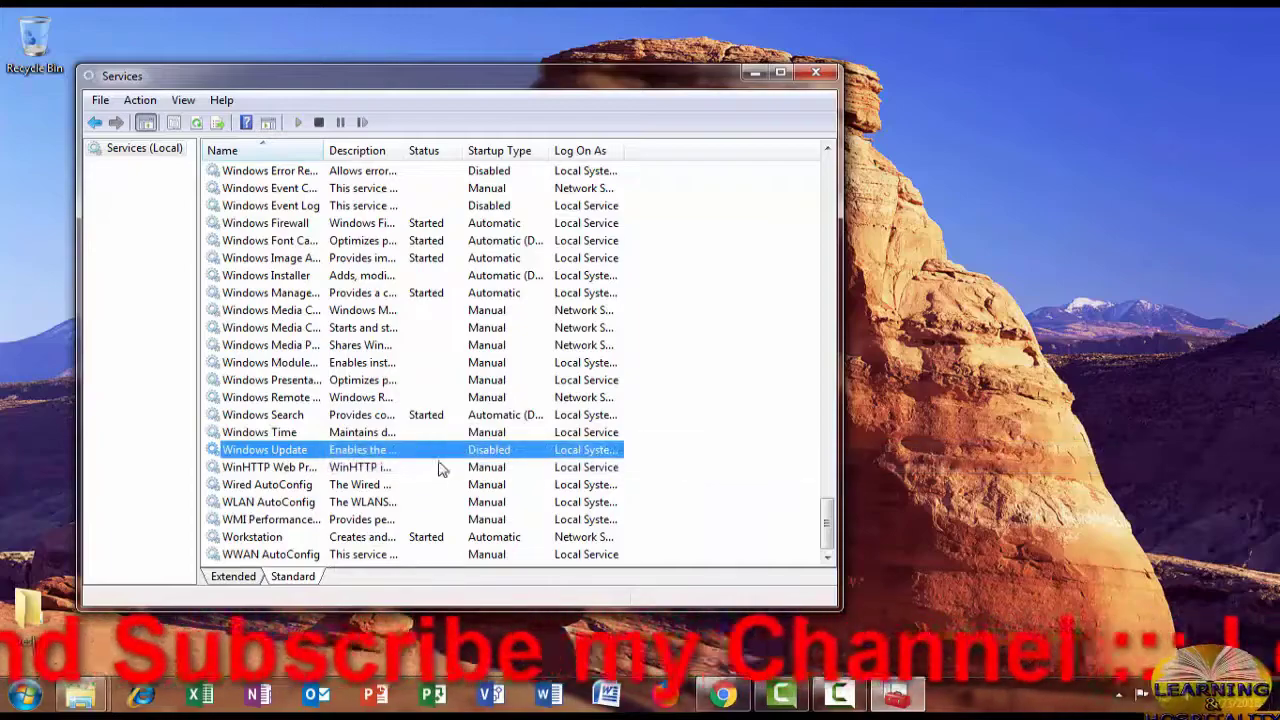
Step: Review the services around Windows Update and enlarge the Services window to show more of the list
scroll(440, 460, "up", 5)
scroll(440, 455, "down", 4)
scroll(442, 456, "up", 5)
scroll(460, 450, "down", 6)
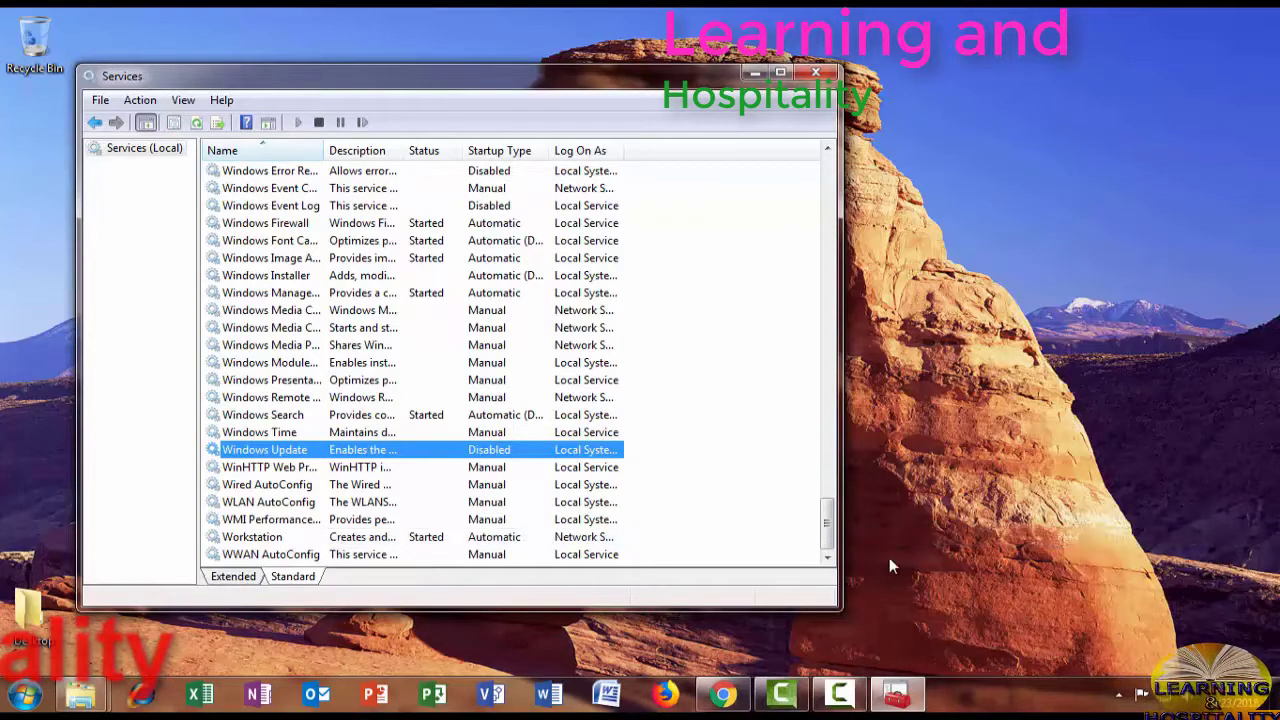
left_click_drag(840, 605, 1195, 647)
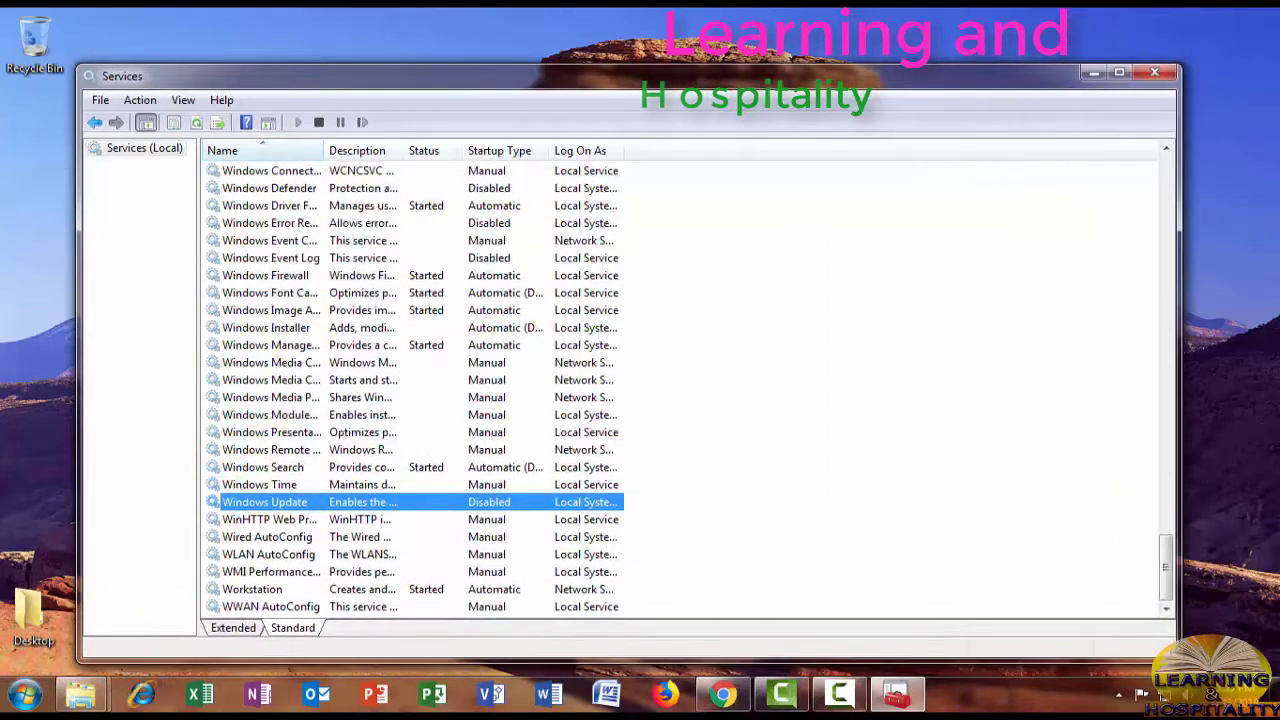
left_click_drag(80, 64, 43, 8)
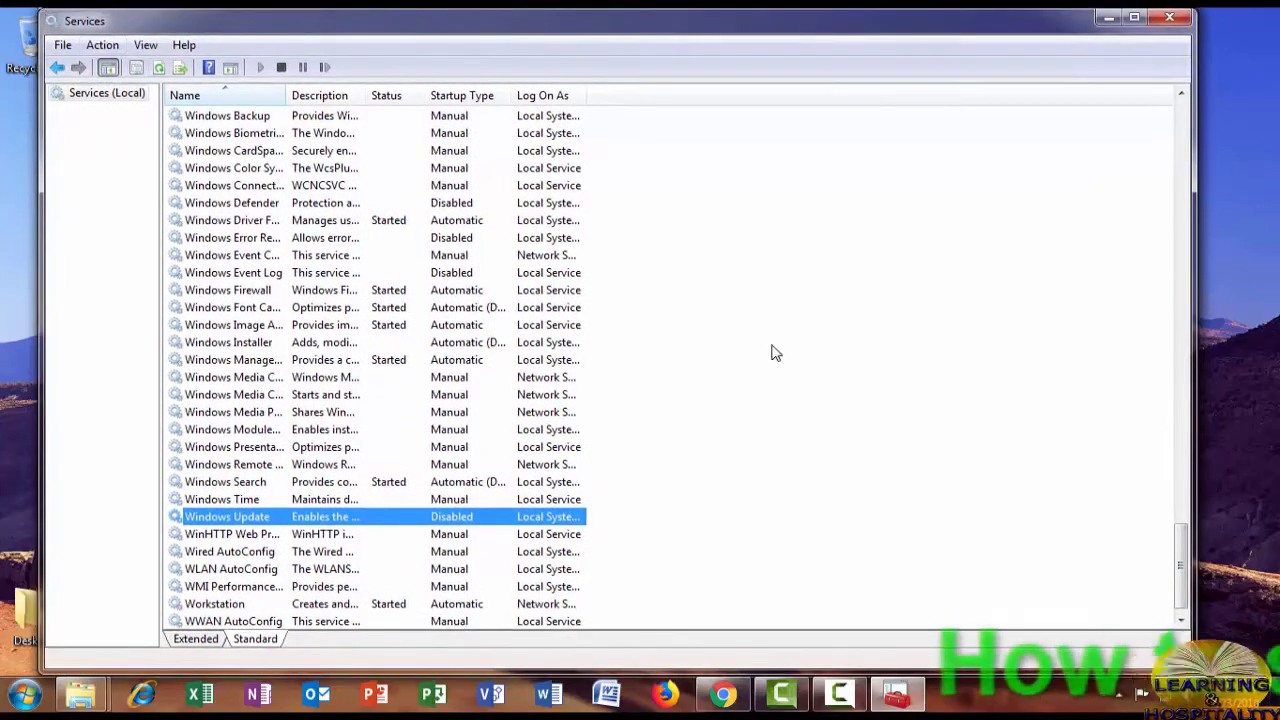